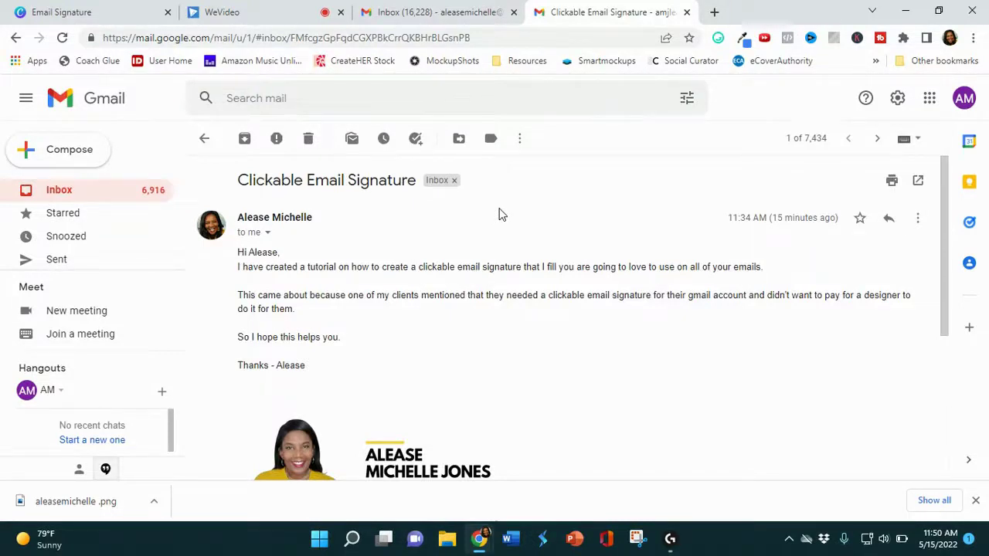
Step: Scroll to the Gmail message's signature and follow its image link into a new tab
scroll(498, 214, down, 1)
scroll(499, 214, down, 1)
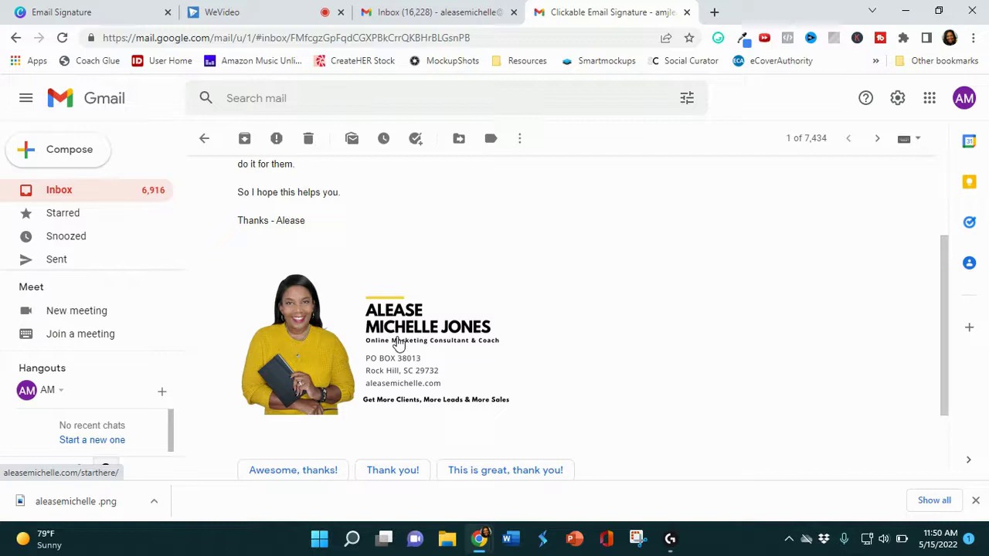
click(396, 342)
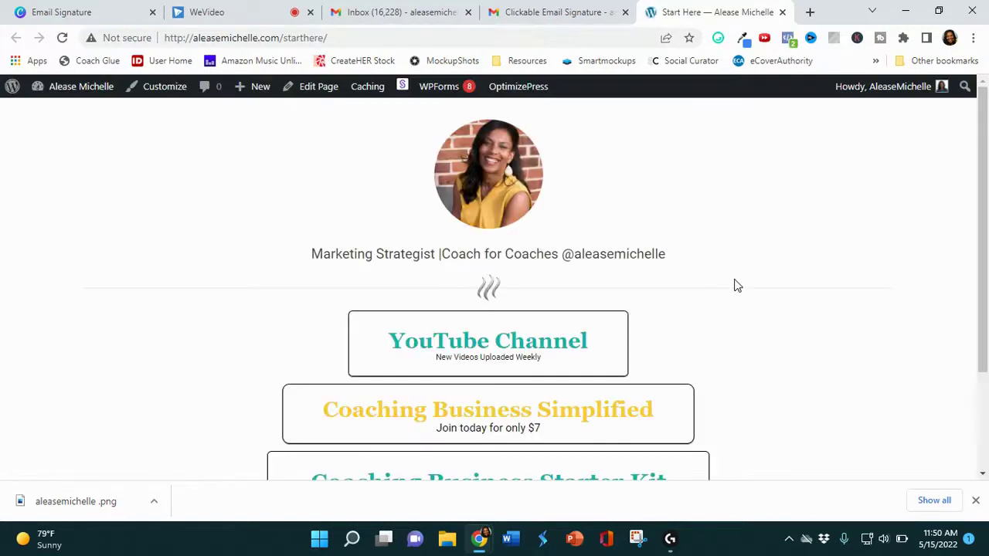
Step: Scroll through the WordPress Start Here page, then return to the 'Clickable Email Signature' Gmail tab
scroll(738, 283, down, 2)
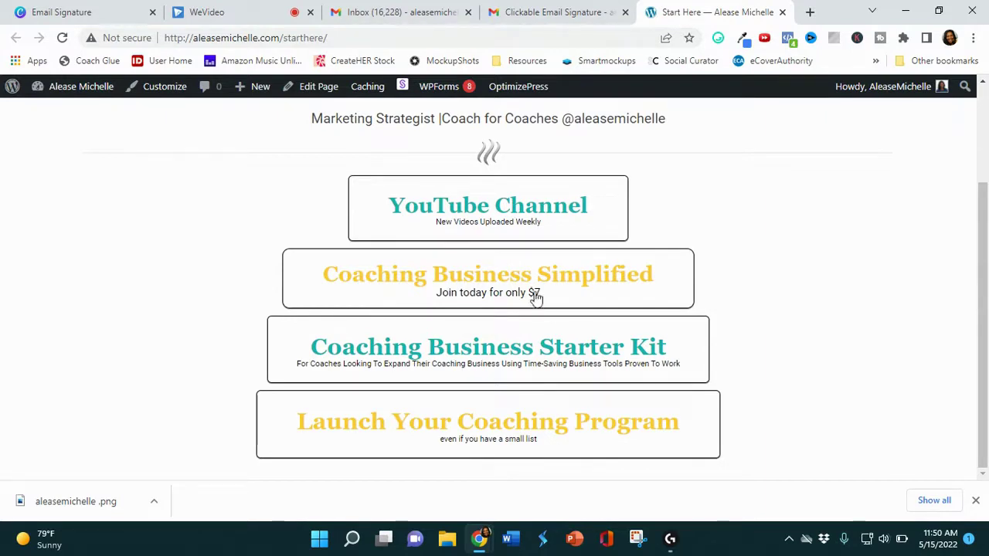
click(521, 13)
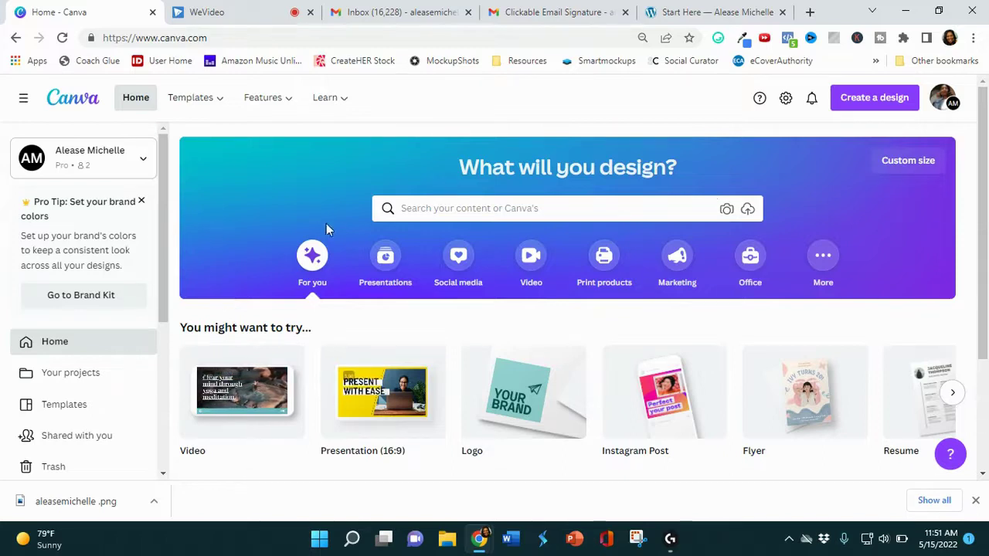
Step: Search Canva for 'Email Signature' templates using the search suggestion
click(429, 207)
text(email)
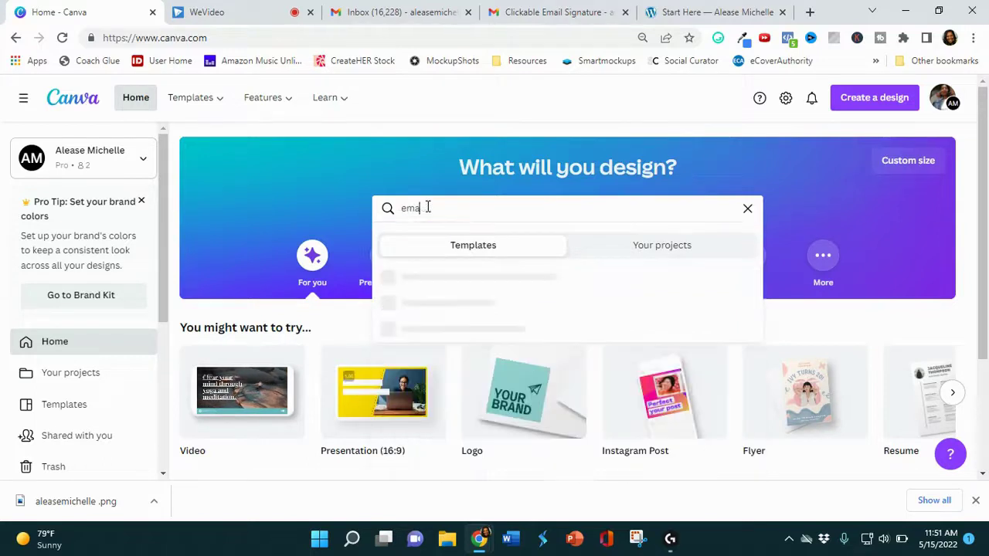
text( sib)
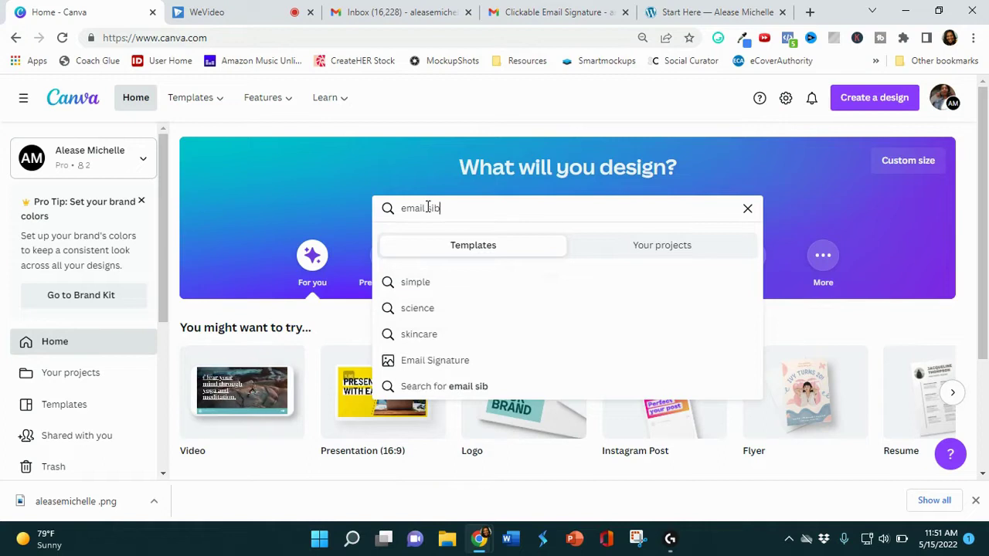
key(BackSpace)
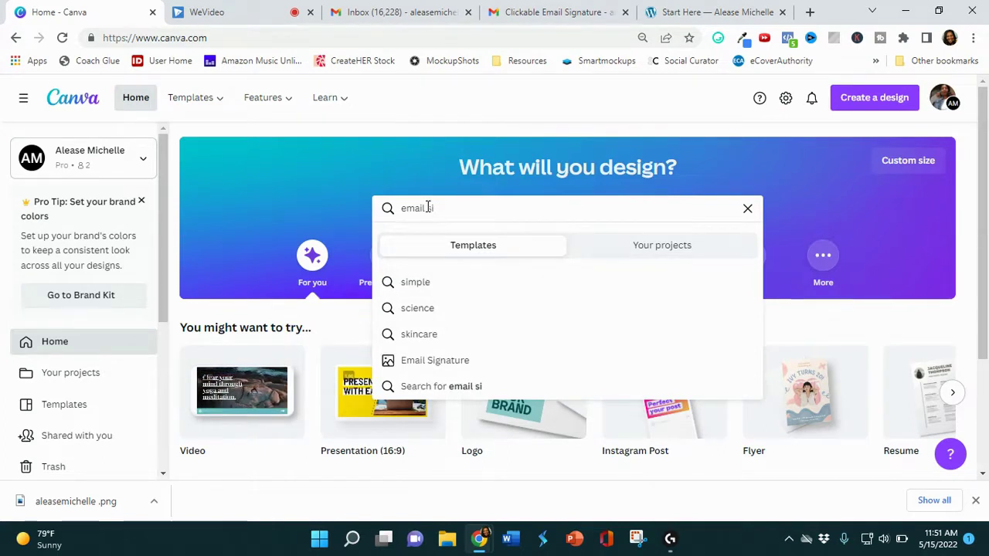
click(439, 370)
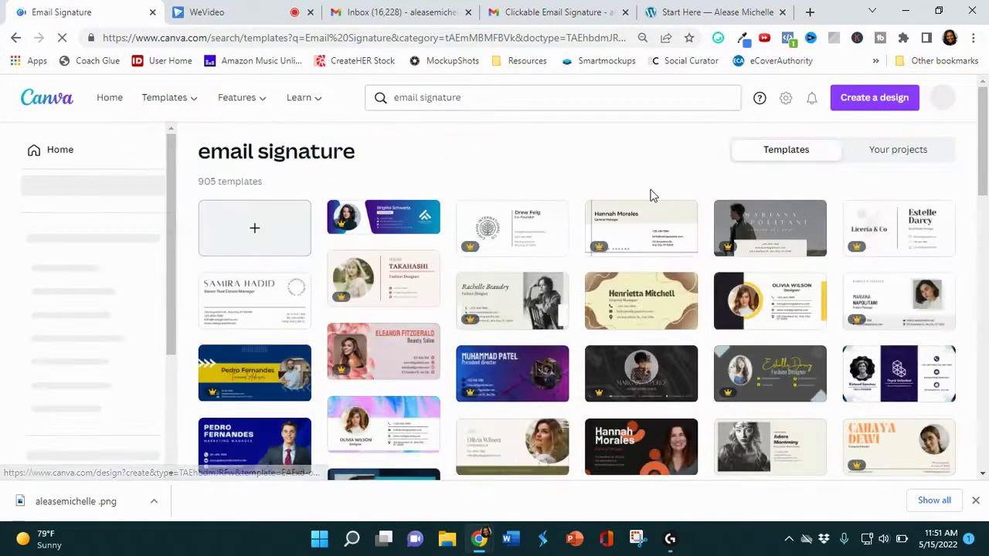
Step: Browse the 905 email signature template results
scroll(574, 239, down, 1)
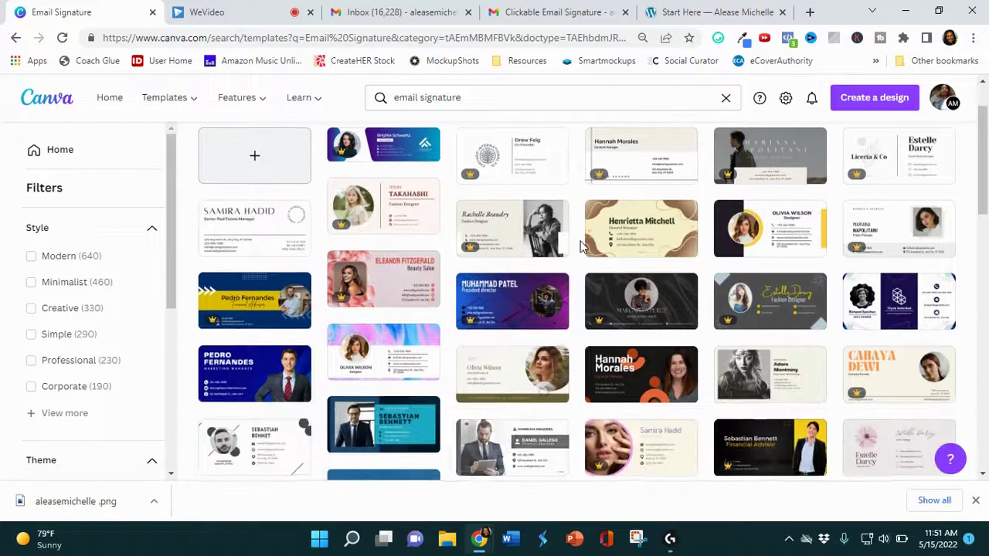
scroll(578, 243, down, 1)
scroll(582, 246, down, 1)
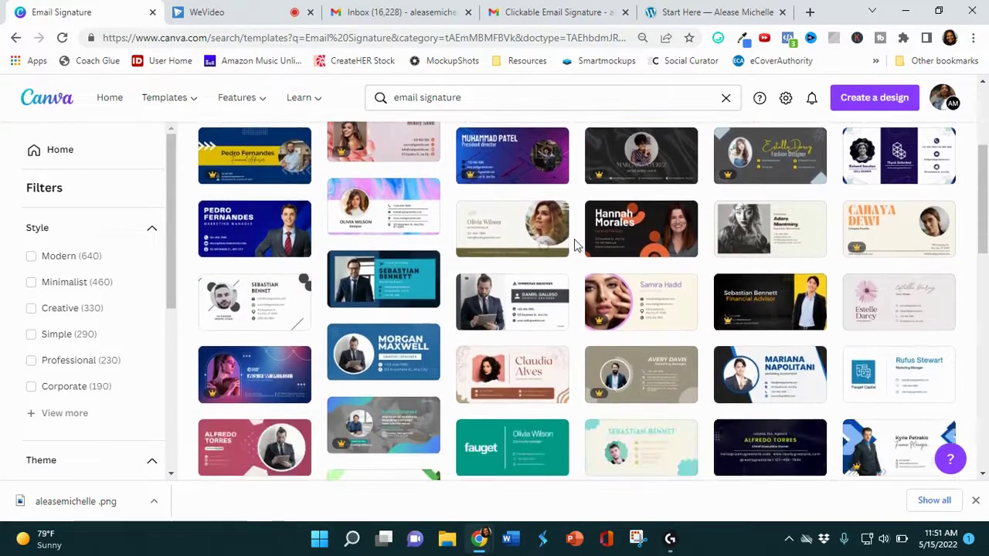
scroll(579, 247, down, 1)
scroll(574, 251, down, 1)
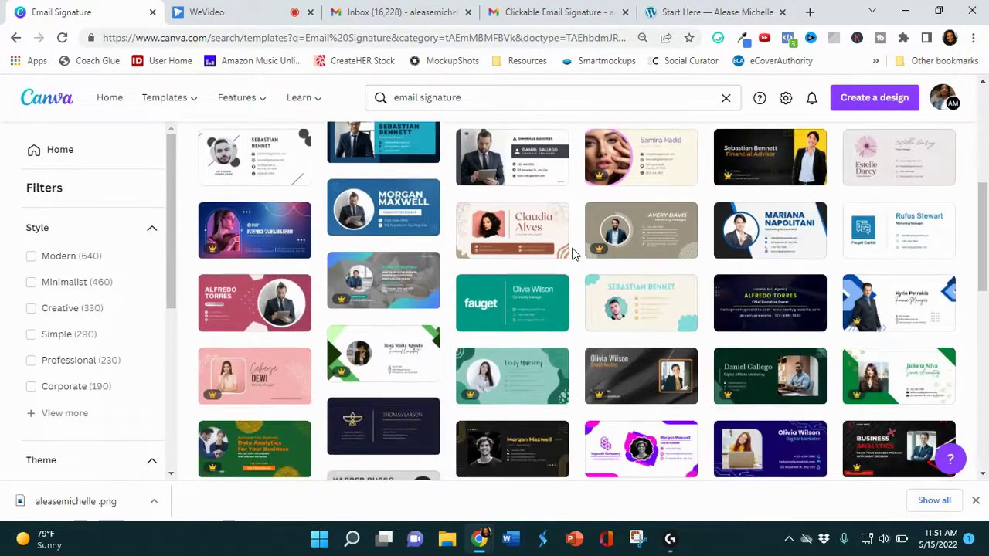
scroll(574, 253, down, 1)
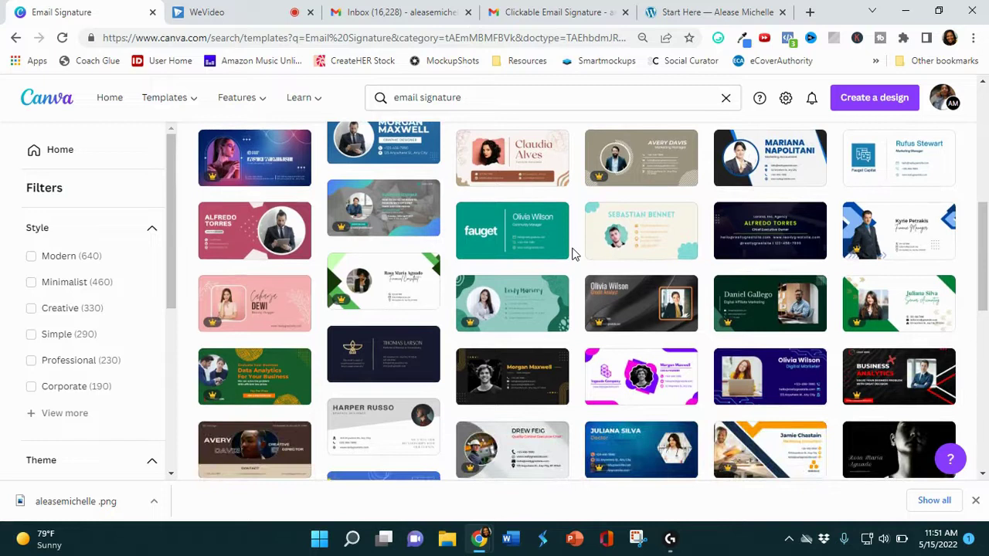
scroll(574, 255, down, 1)
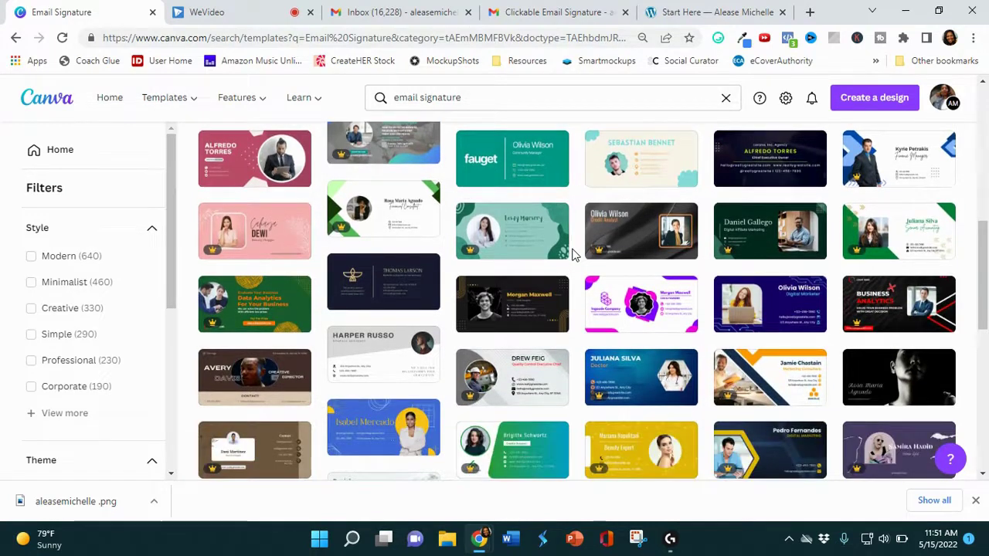
scroll(573, 255, down, 1)
scroll(572, 255, down, 1)
scroll(572, 255, down, 1)
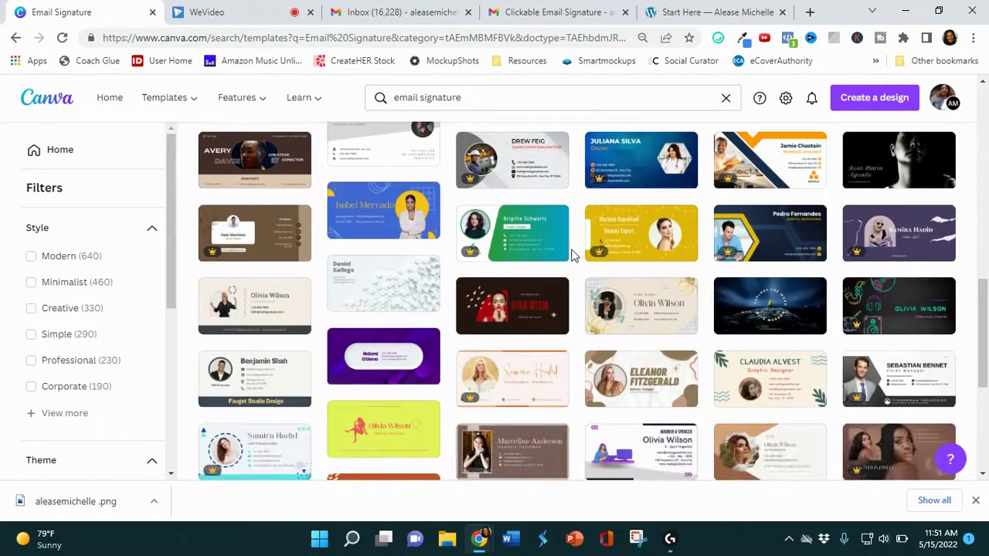
scroll(573, 255, down, 1)
scroll(572, 256, down, 1)
scroll(572, 256, up, 2)
scroll(572, 255, up, 3)
scroll(574, 257, up, 3)
scroll(575, 257, up, 3)
scroll(576, 258, up, 3)
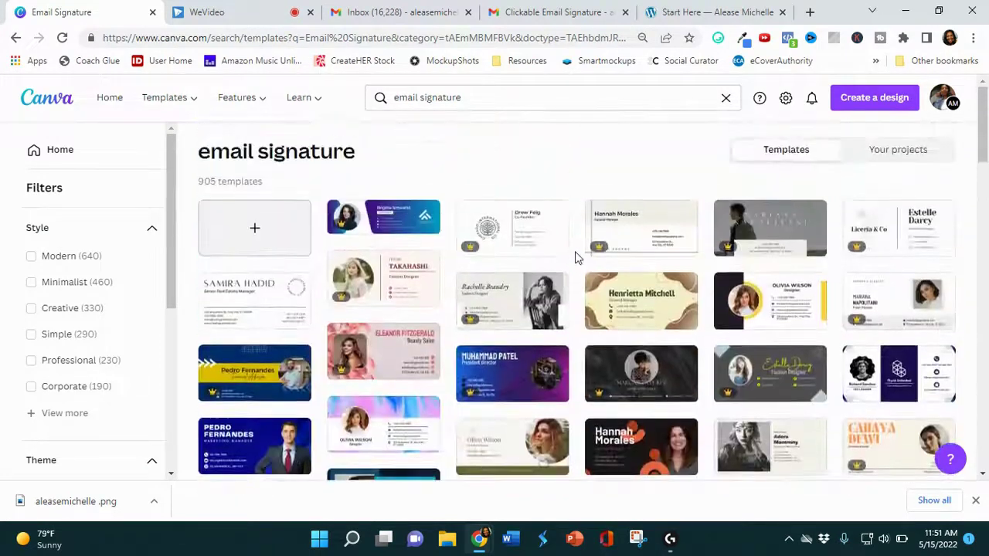
Step: Open the beige Adora Montminy minimalist signature template in the editor
mouse_move(770, 301)
scroll(738, 317, down, 2)
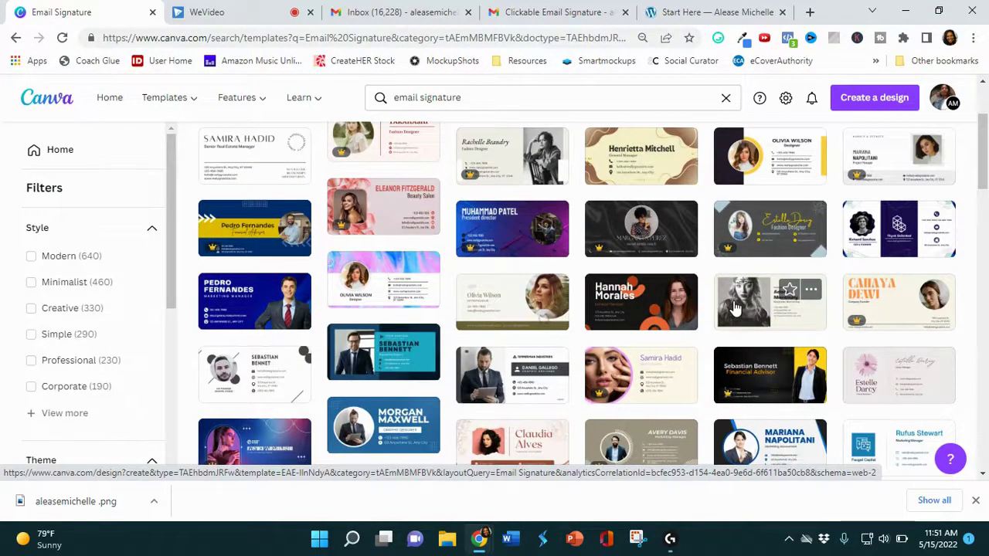
click(735, 309)
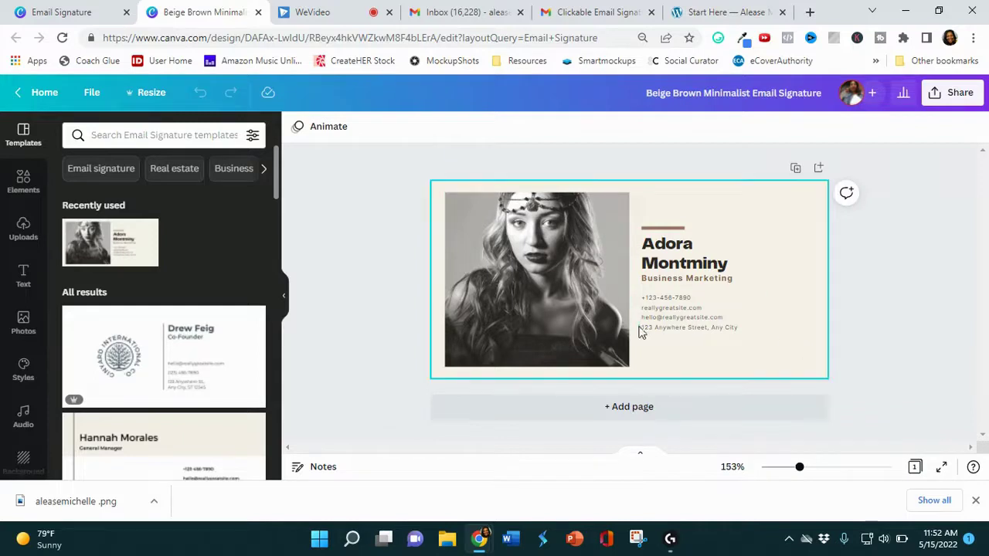
Step: Replace the template portrait with your own uploaded photo, with its background removed by BG Remover
click(531, 285)
key(Delete)
key(Delete)
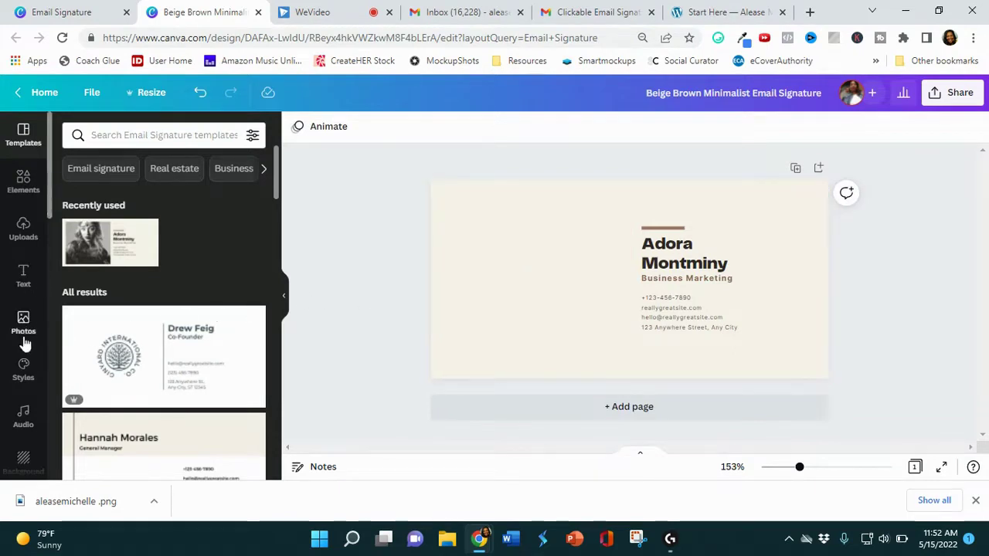
scroll(23, 340, down, 2)
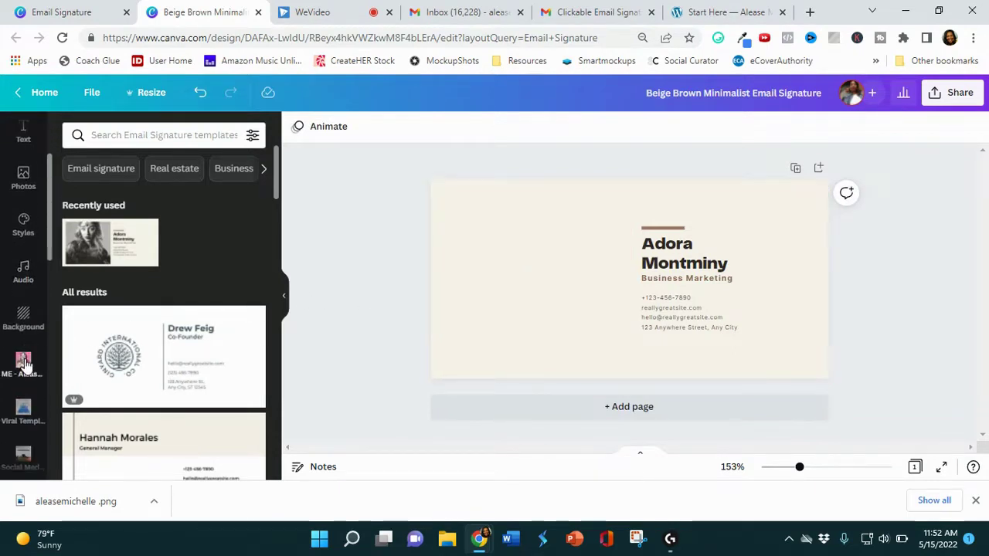
scroll(24, 363, down, 2)
scroll(24, 367, down, 2)
scroll(25, 374, down, 2)
scroll(25, 333, down, 2)
click(23, 285)
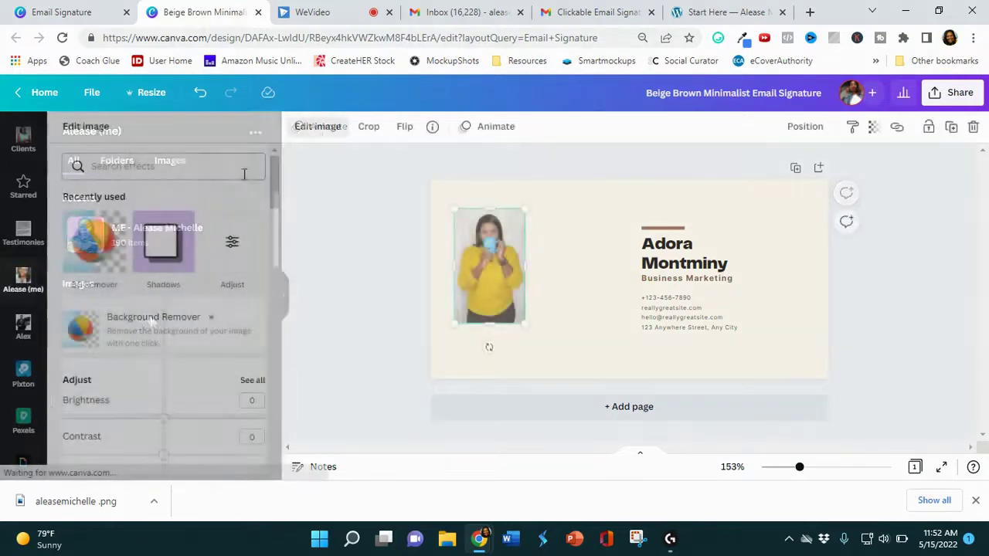
click(103, 256)
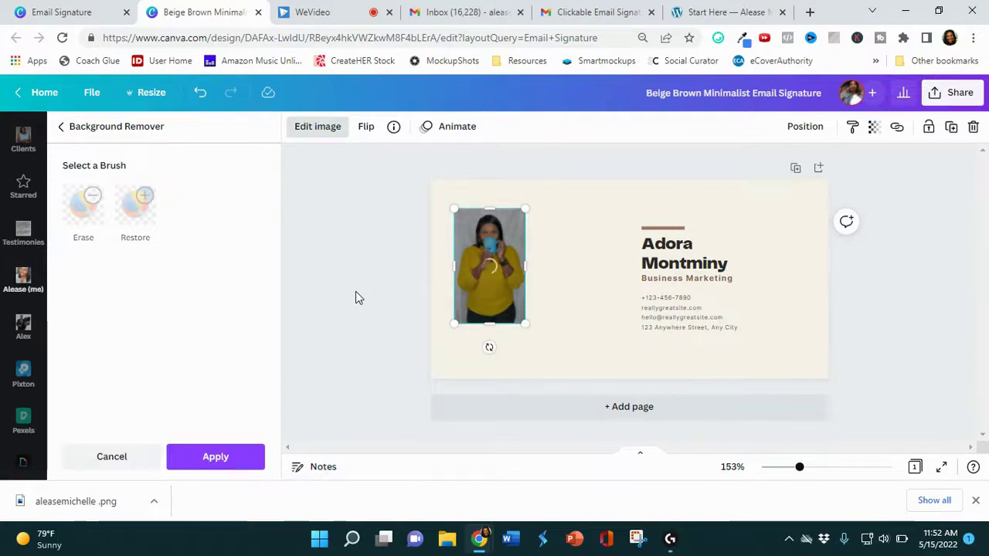
click(237, 462)
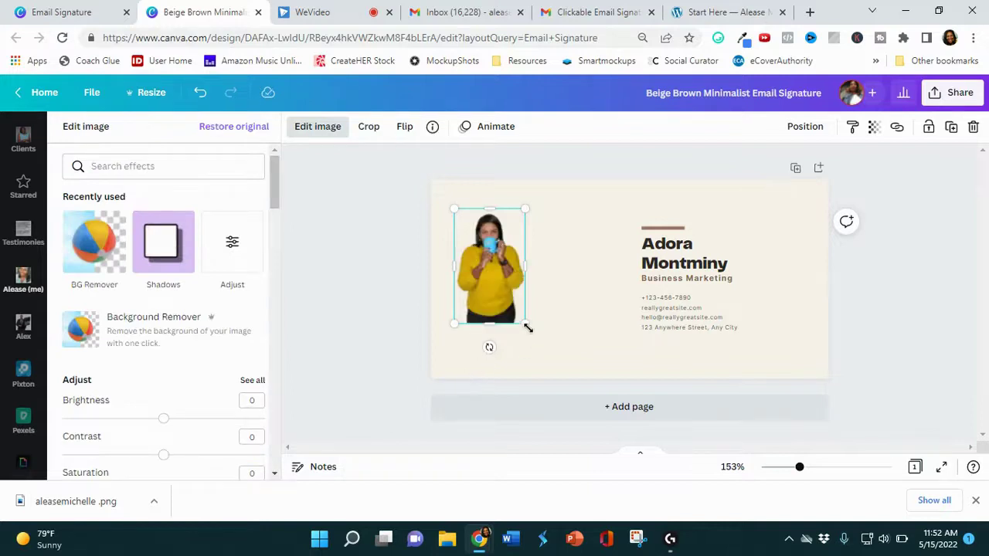
Step: Enlarge the photo to fill the card's left side and nudge it into place
drag(525, 325, 577, 407)
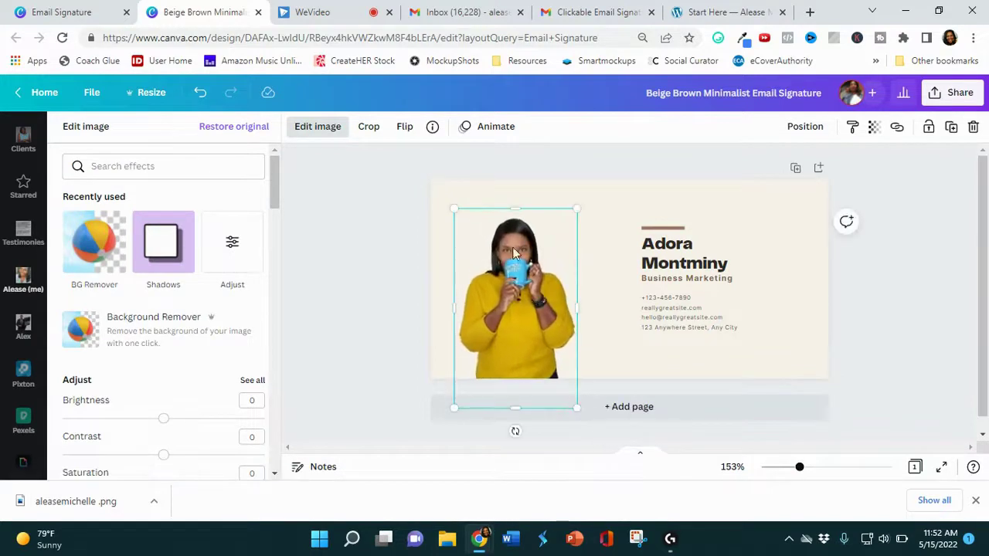
drag(459, 216, 428, 165)
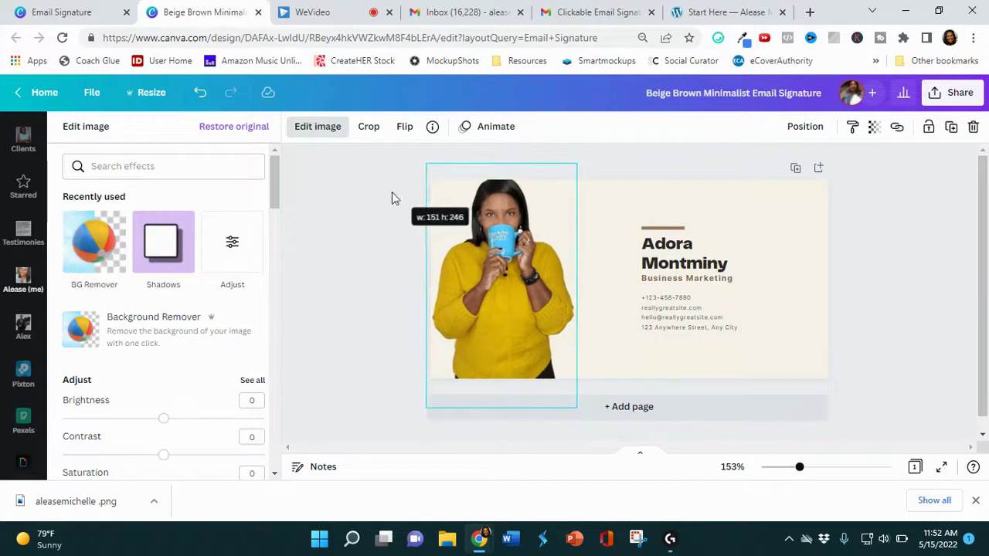
mouse_move(578, 411)
mouse_down()
mouse_move(595, 433)
mouse_move(602, 411)
mouse_up()
drag(538, 330, 537, 327)
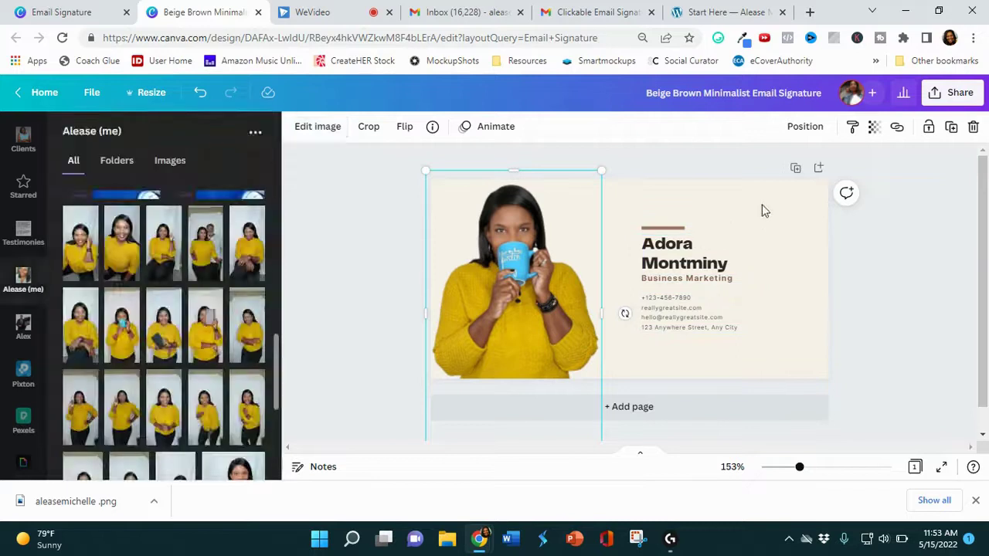
Step: Change the card background from beige to white
click(725, 205)
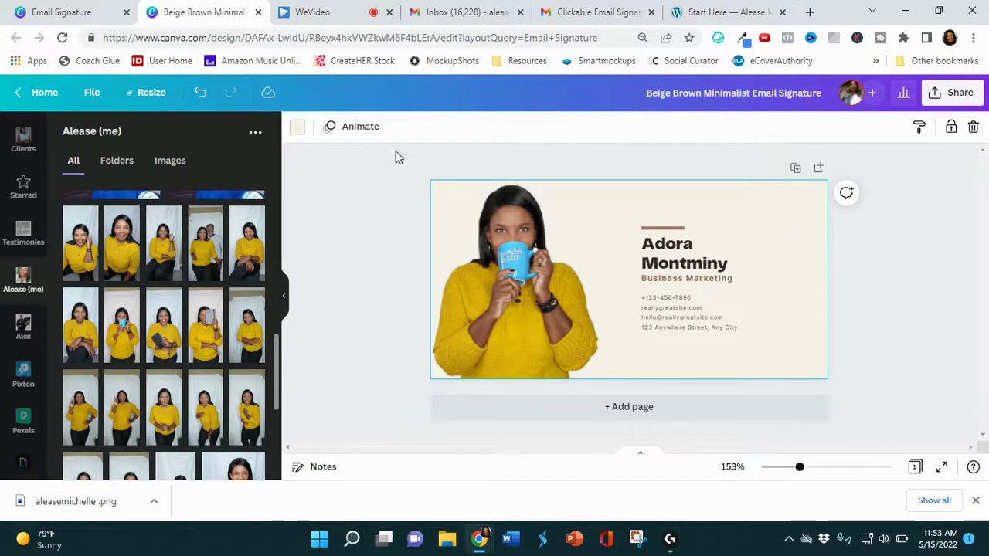
click(297, 126)
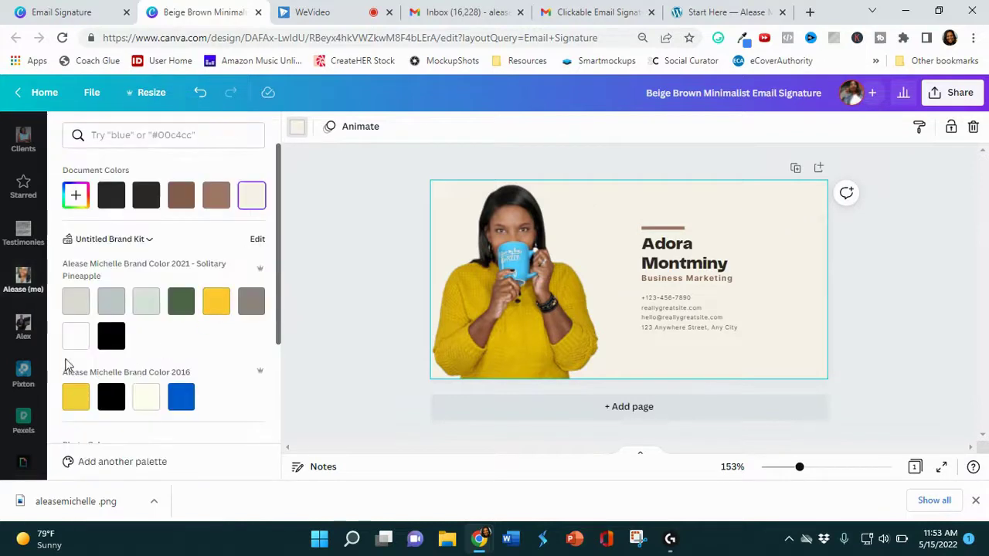
click(76, 336)
click(362, 295)
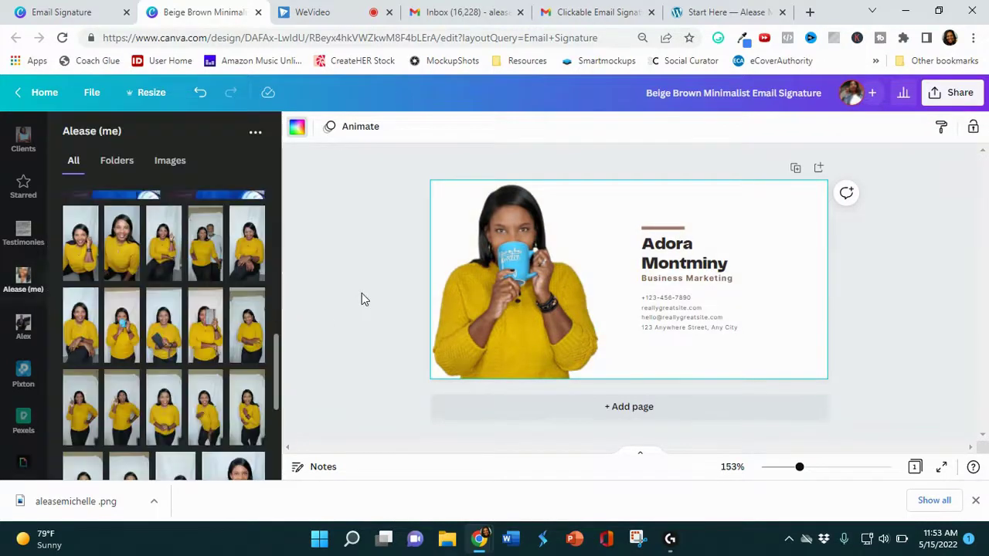
Step: Enlarge the name and contact text block and reposition it beside the photo
mouse_move(875, 363)
mouse_down()
mouse_move(626, 224)
mouse_move(579, 221)
mouse_up()
drag(771, 335, 802, 357)
drag(739, 276, 724, 280)
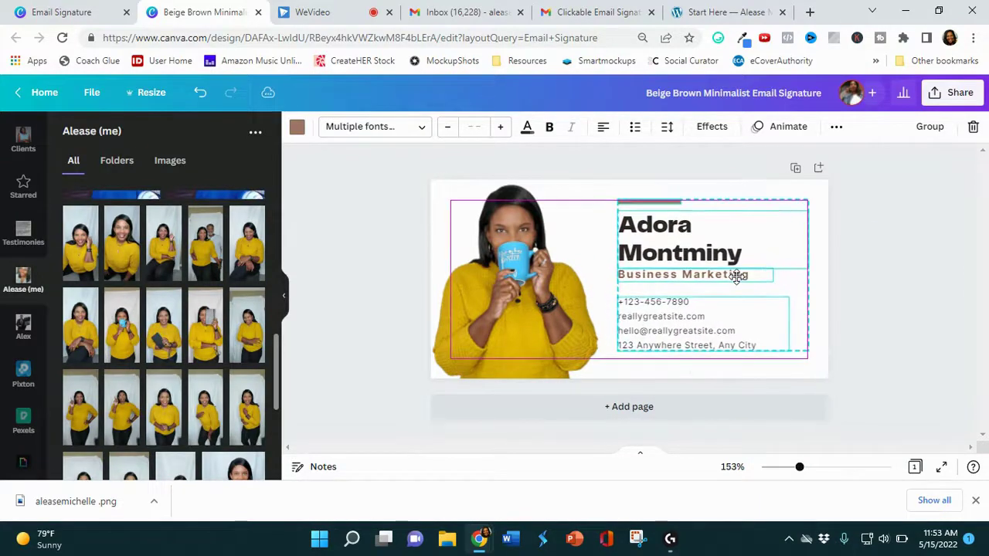
Step: Make the small accent bar above the name yellow
click(839, 238)
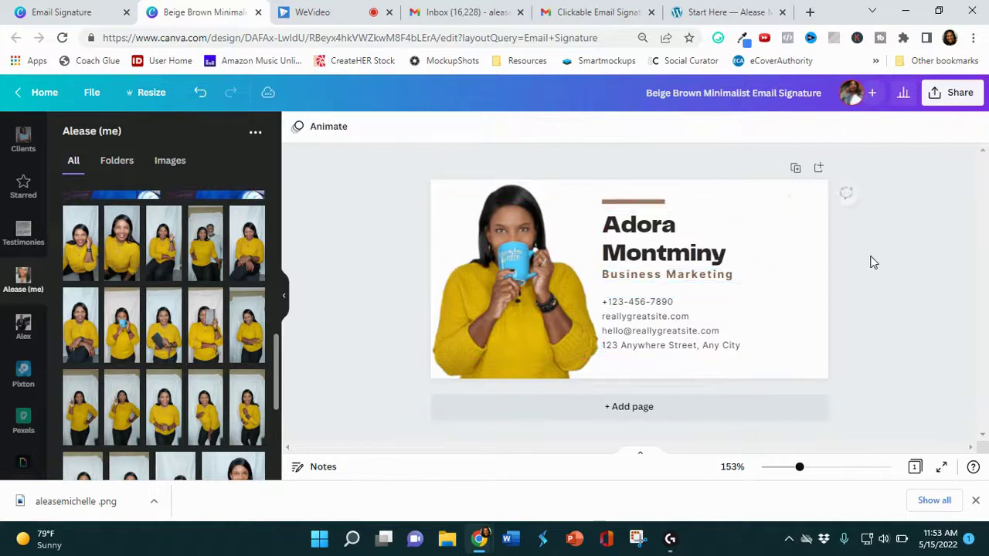
click(657, 202)
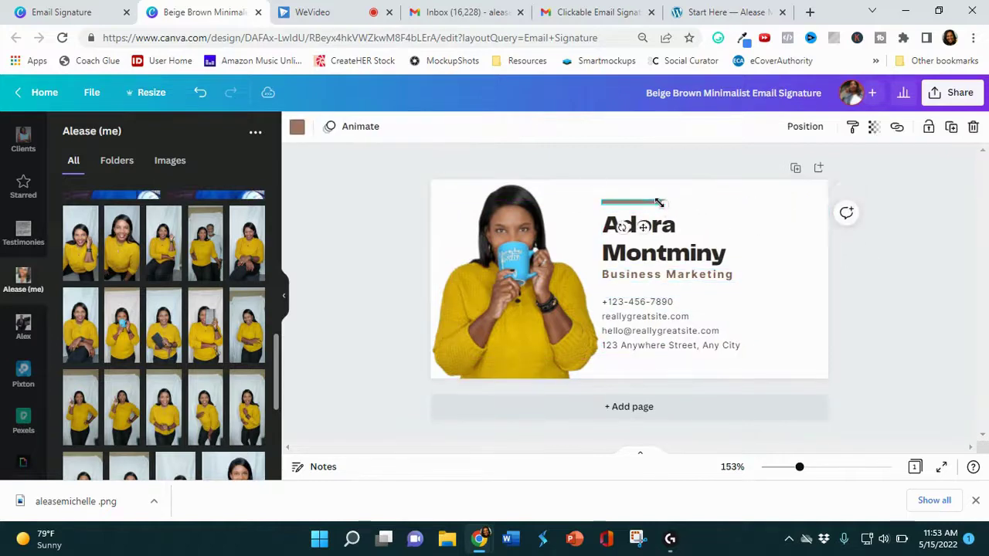
click(296, 128)
click(215, 306)
click(883, 308)
Step: Select all the text elements together and shrink them slightly
key(Tab)
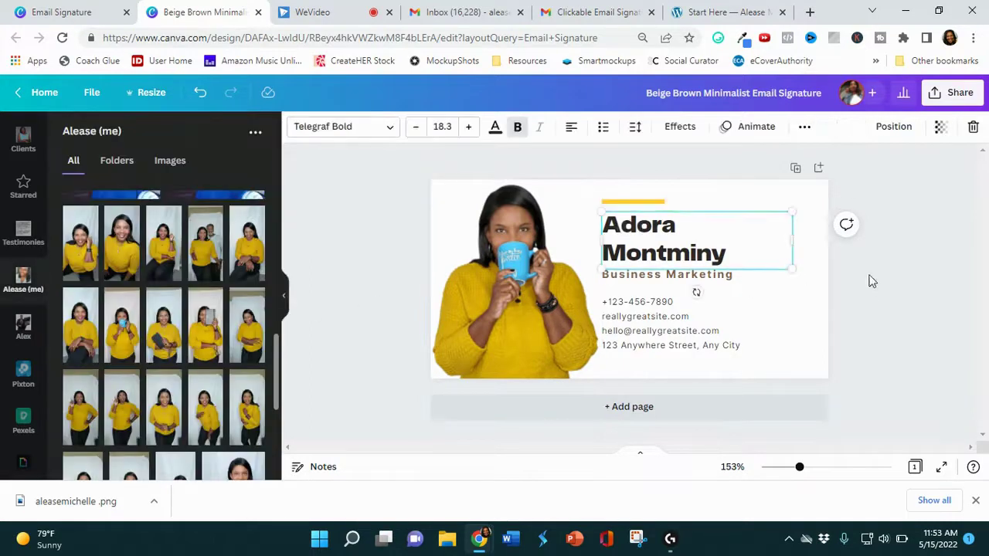
drag(908, 369, 602, 199)
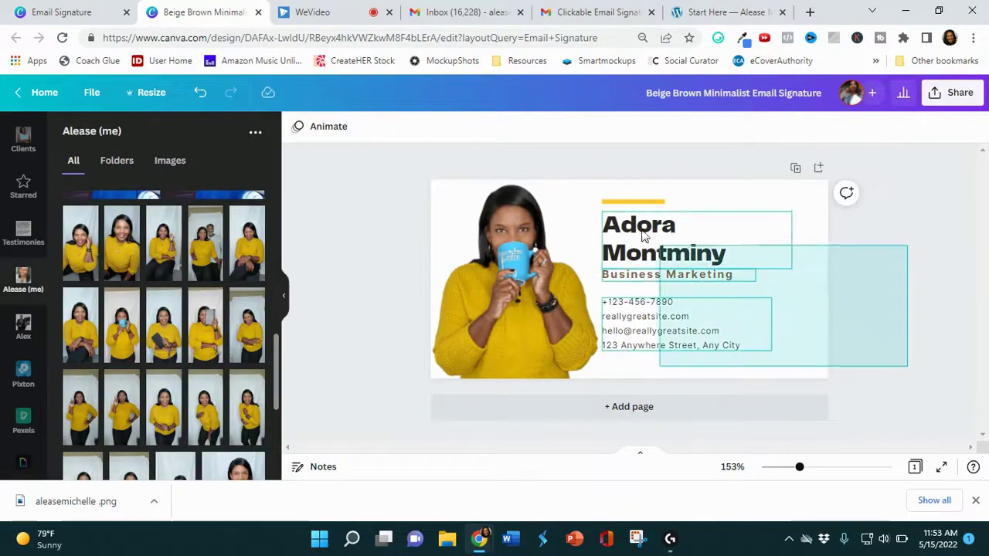
drag(792, 200, 775, 215)
click(784, 285)
click(681, 246)
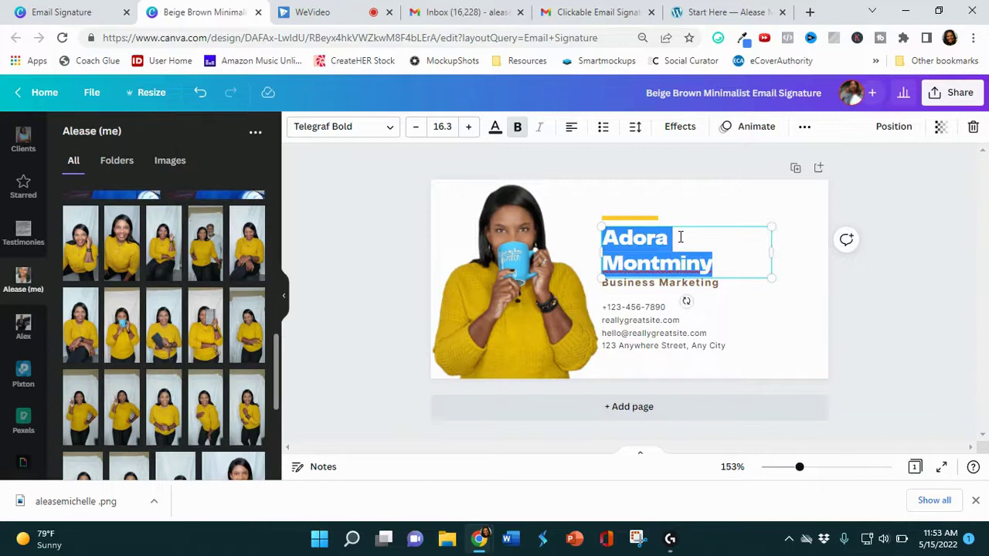
text(Slea)
key(BackSpace)
key(BackSpace)
key(BackSpace)
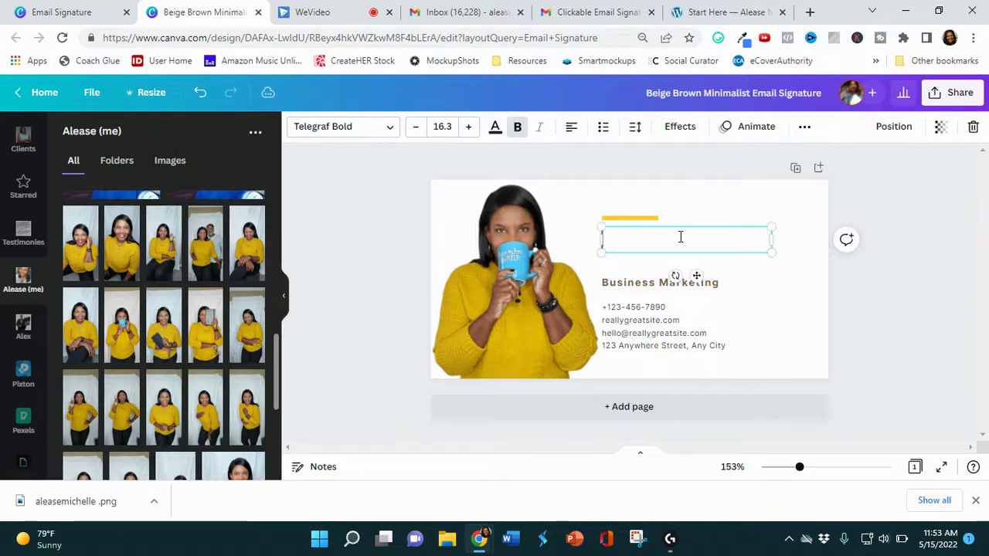
text(e)
text(leas)
key(Return)
text(Michelle Jones)
click(906, 300)
Step: Set the whole name heading in the League Spartan font
click(757, 262)
triple_click(755, 263)
drag(757, 263, 602, 236)
click(369, 130)
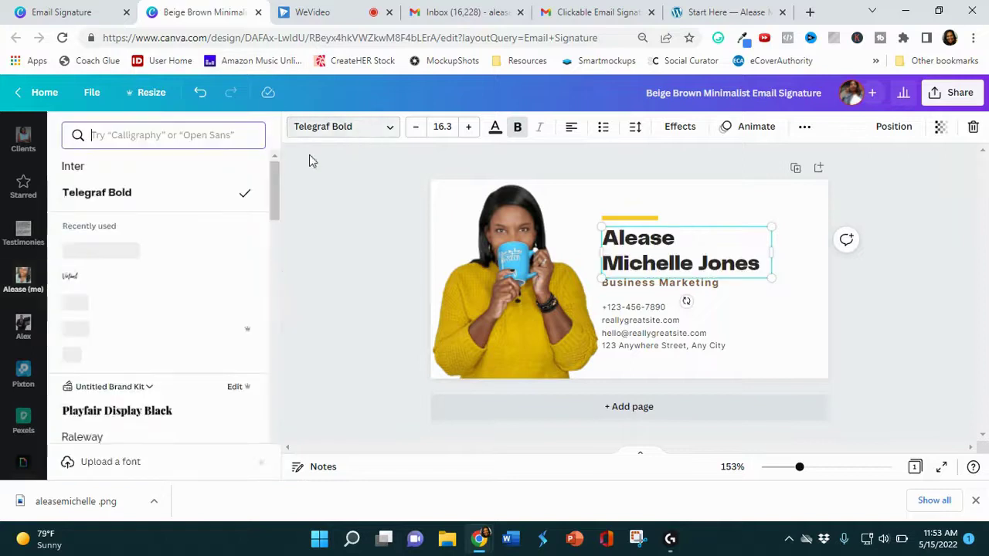
scroll(148, 267, down, 1)
scroll(150, 265, down, 2)
scroll(150, 310, down, 1)
scroll(151, 340, down, 3)
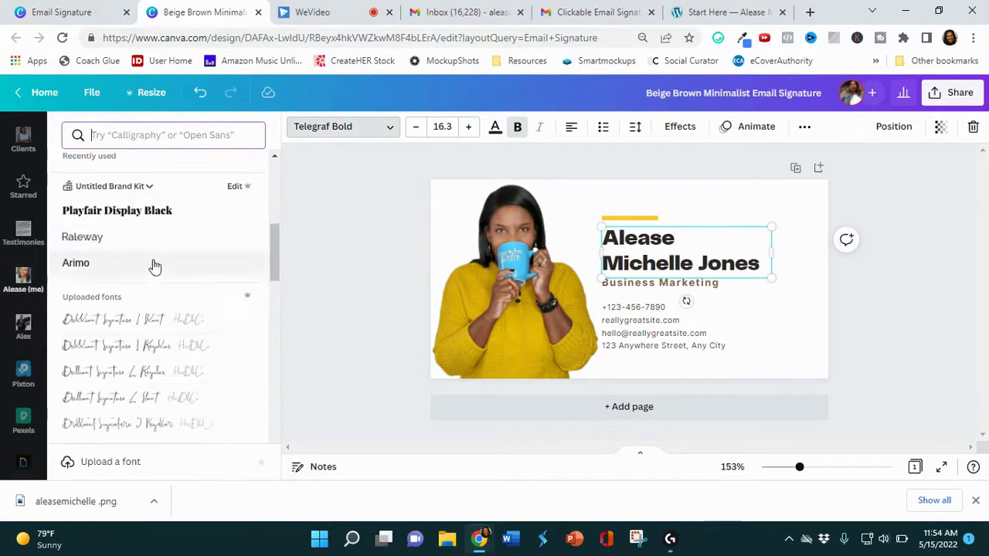
scroll(152, 259, up, 5)
scroll(154, 245, down, 1)
scroll(147, 258, down, 2)
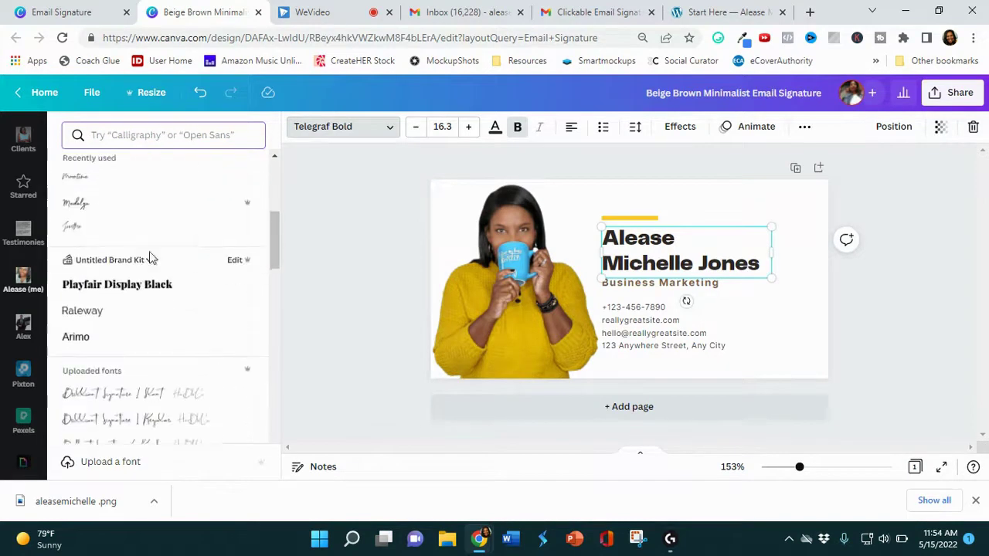
scroll(148, 258, down, 2)
scroll(152, 258, down, 2)
scroll(155, 265, down, 3)
scroll(154, 265, down, 2)
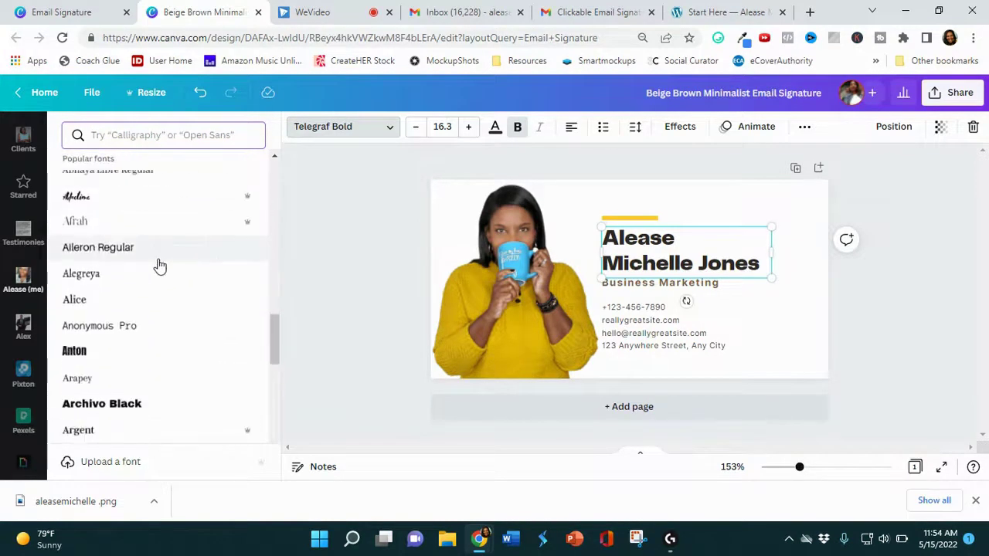
scroll(157, 265, down, 3)
scroll(158, 266, down, 1)
scroll(161, 266, down, 2)
scroll(160, 267, down, 3)
scroll(160, 268, down, 2)
scroll(162, 269, down, 1)
scroll(162, 269, down, 2)
scroll(160, 270, down, 4)
scroll(159, 275, down, 3)
click(152, 313)
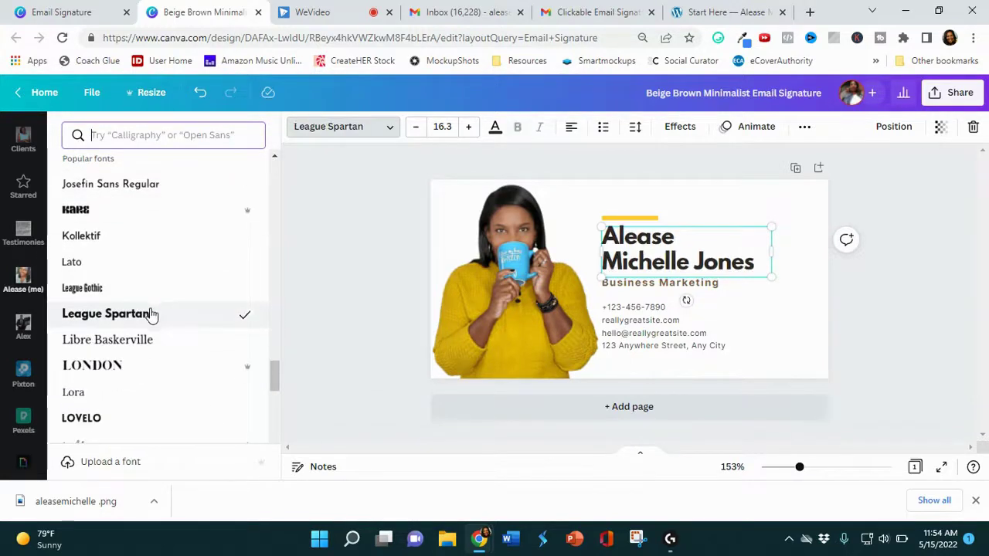
Step: Switch the name to uppercase and widen its box so it fits on two lines
click(635, 129)
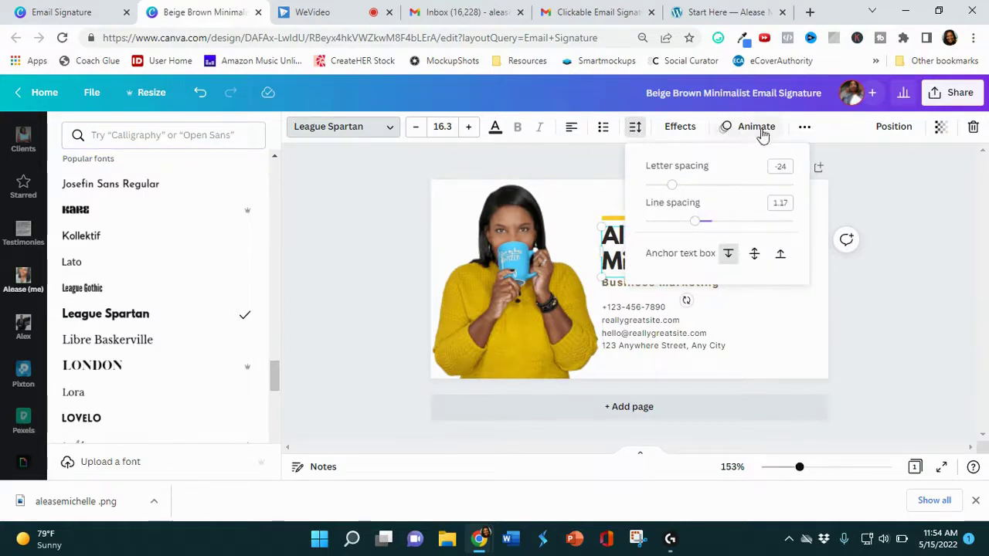
click(805, 126)
click(691, 160)
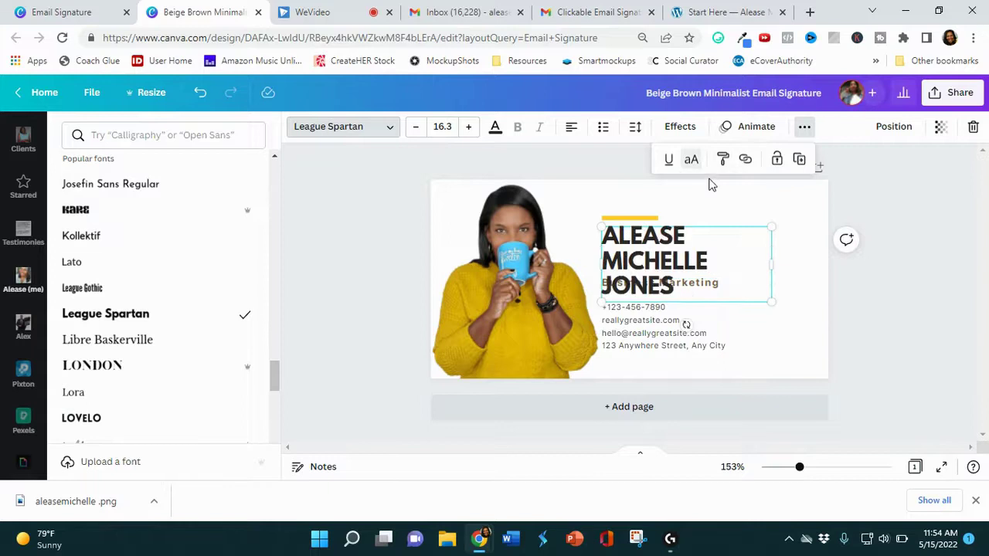
drag(774, 266, 799, 261)
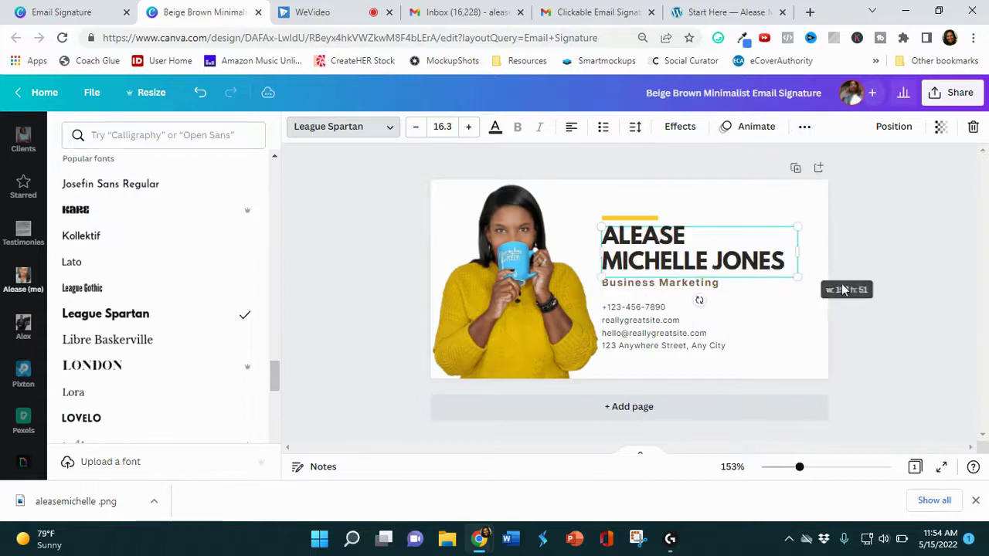
Step: Retype the subtitle as 'Marketing Consultant & Coach' and widen it to one line
double_click(669, 286)
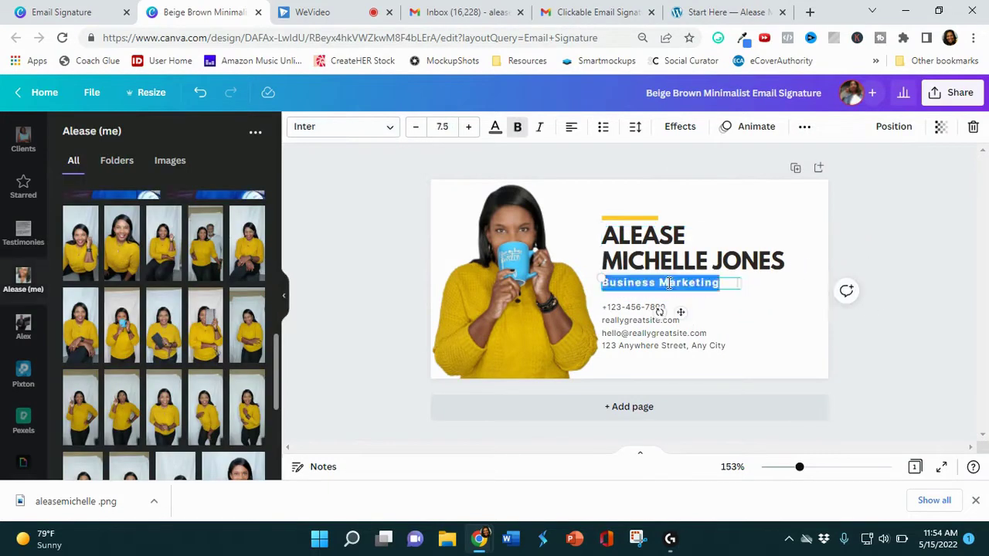
text(Ma)
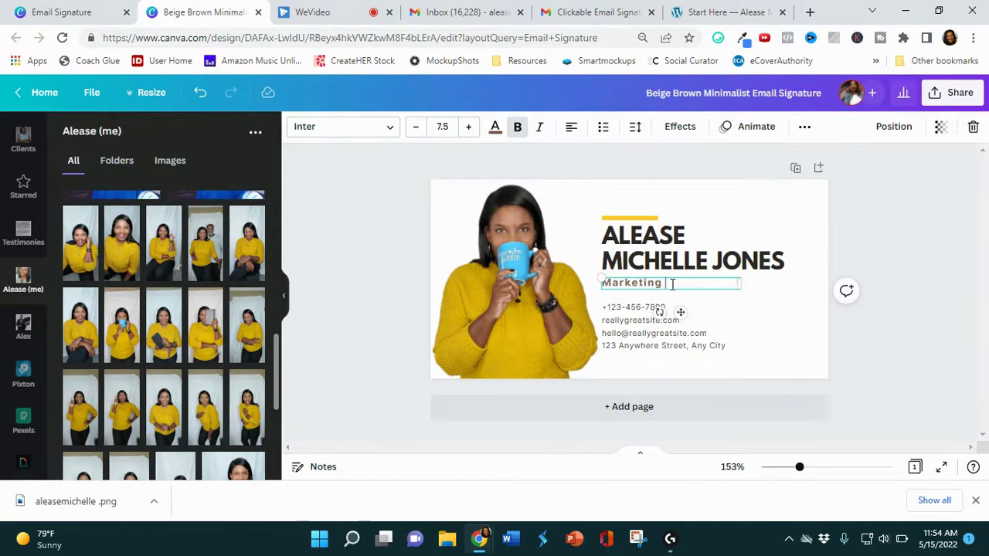
text(nsultant&)
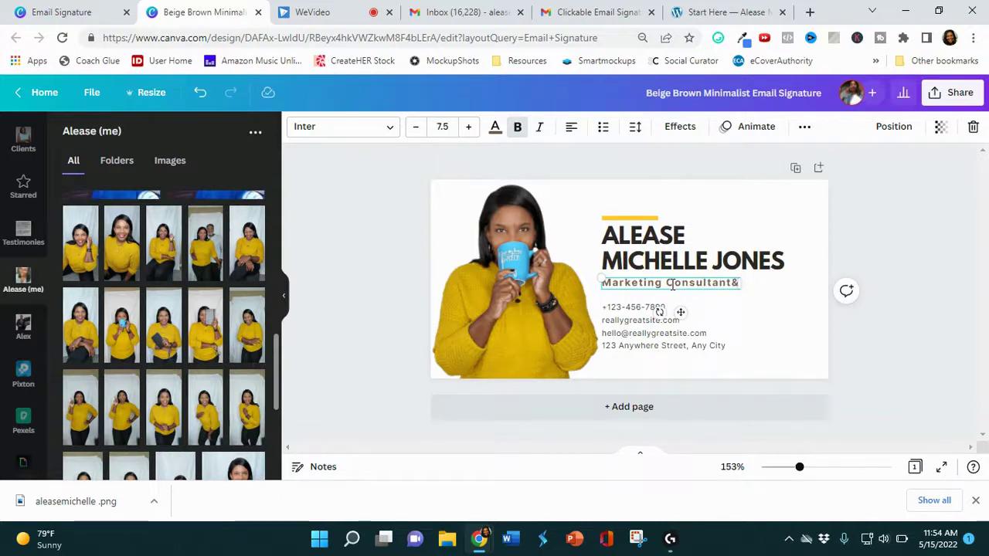
text( Coa)
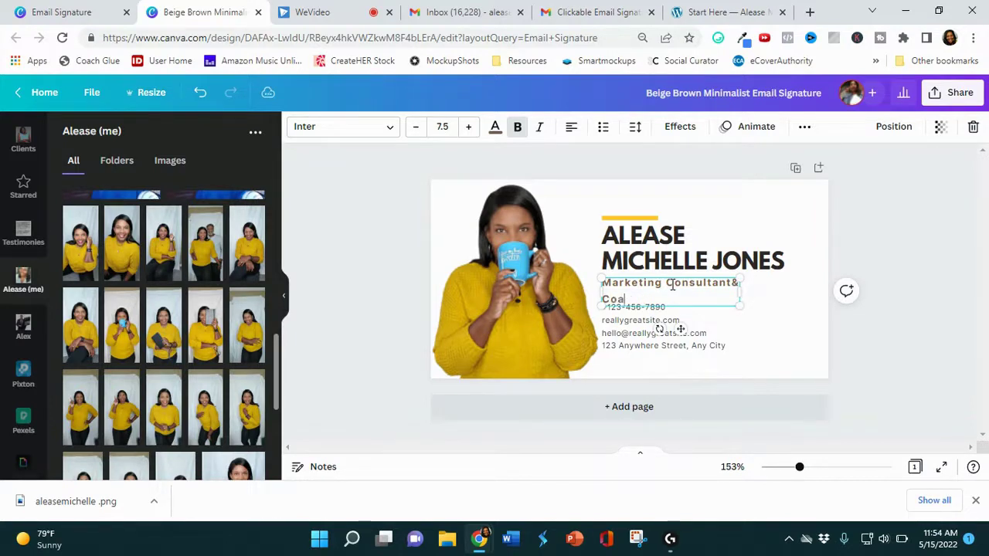
text(ch)
drag(740, 288, 799, 283)
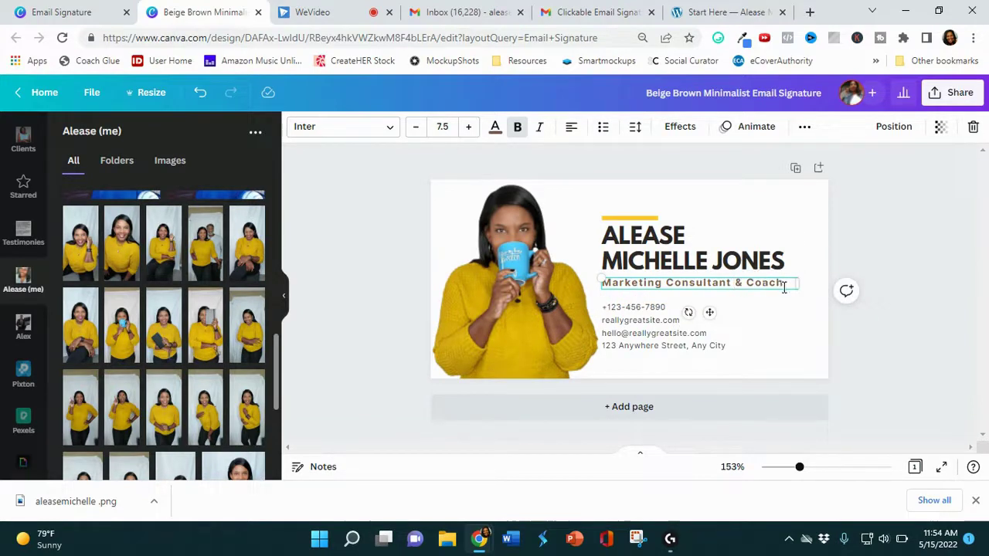
Step: Make the subtitle text black
drag(784, 288, 589, 276)
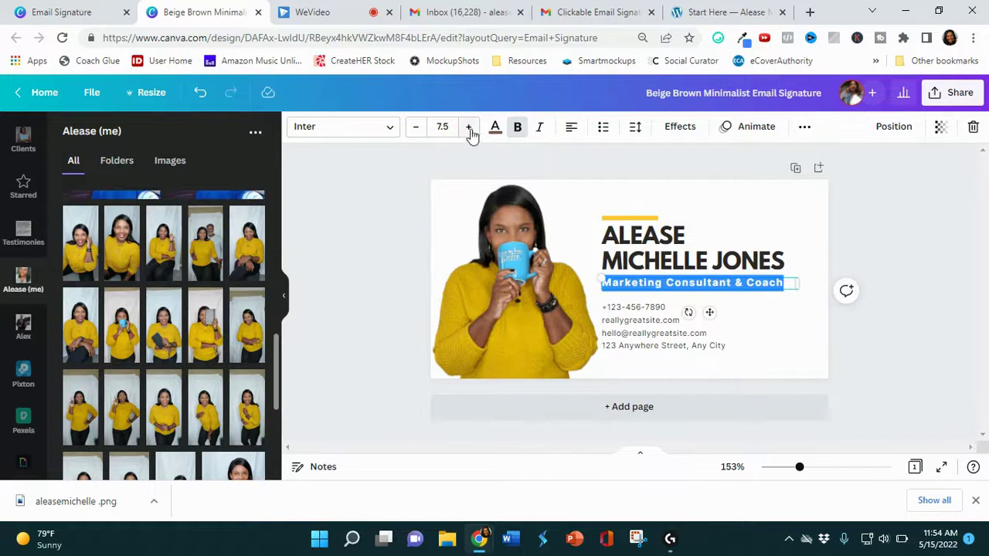
click(496, 128)
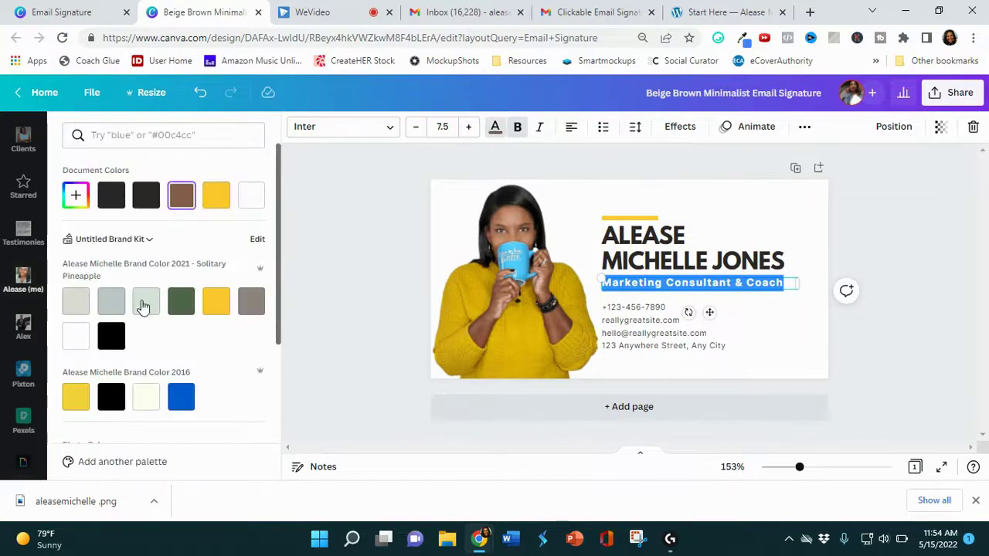
scroll(131, 320, down, 1)
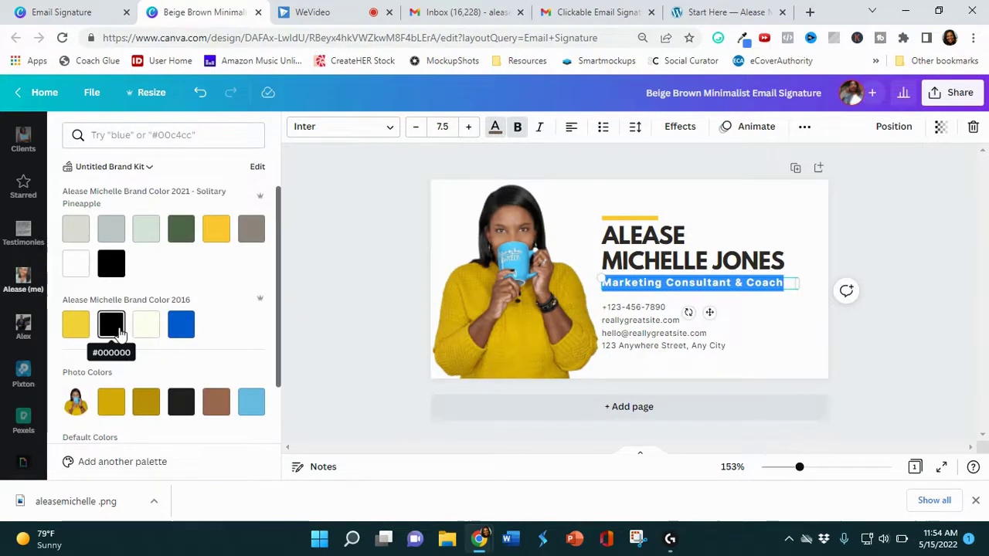
click(120, 331)
click(362, 300)
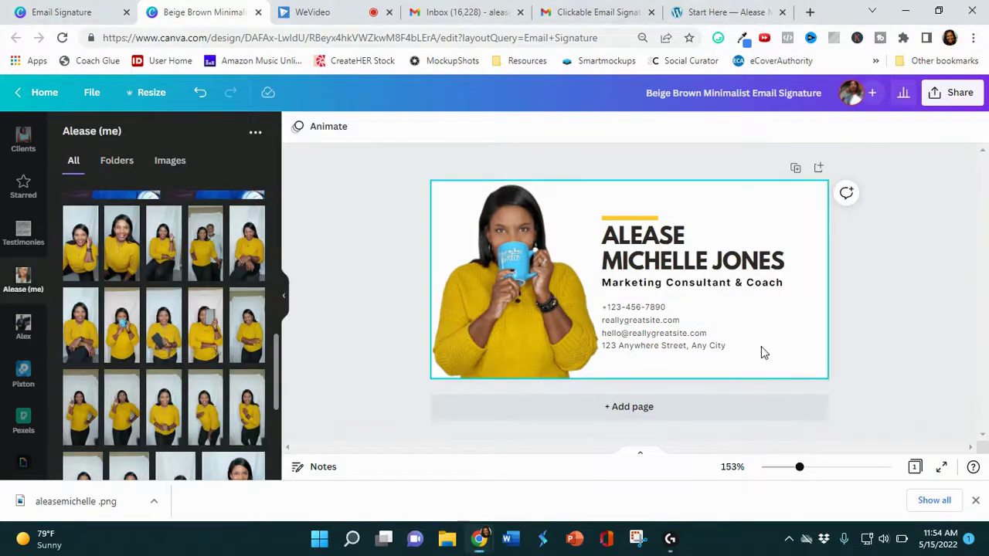
Step: Replace the placeholder phone and contact lines with the PO box address, website and sales tagline
drag(733, 346, 738, 337)
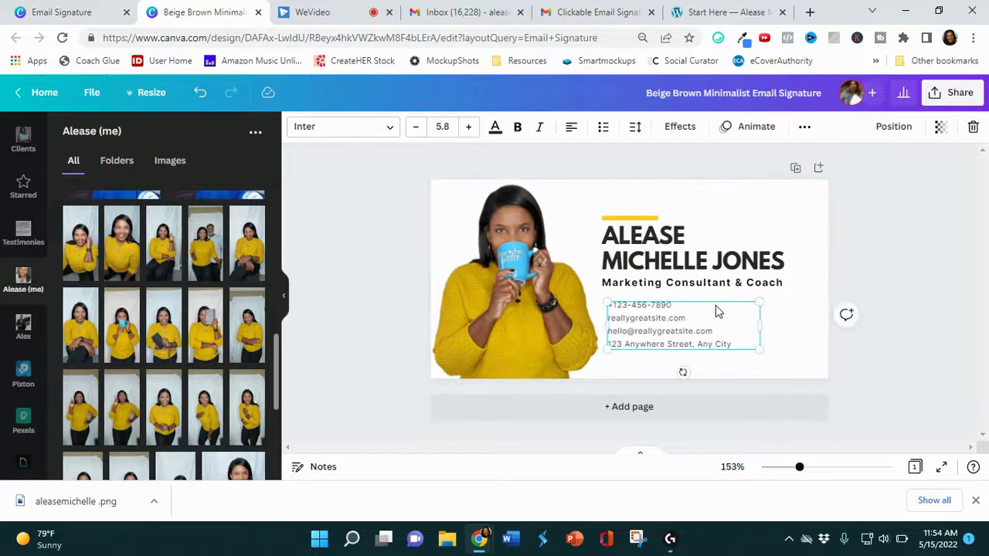
double_click(715, 309)
click(687, 306)
drag(688, 305, 593, 298)
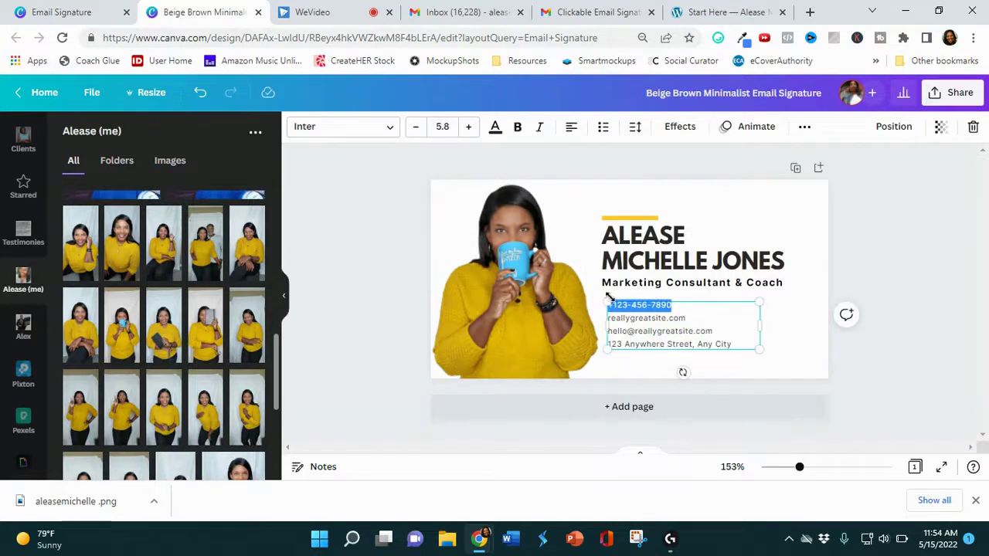
key(BackSpace)
key(BackSpace)
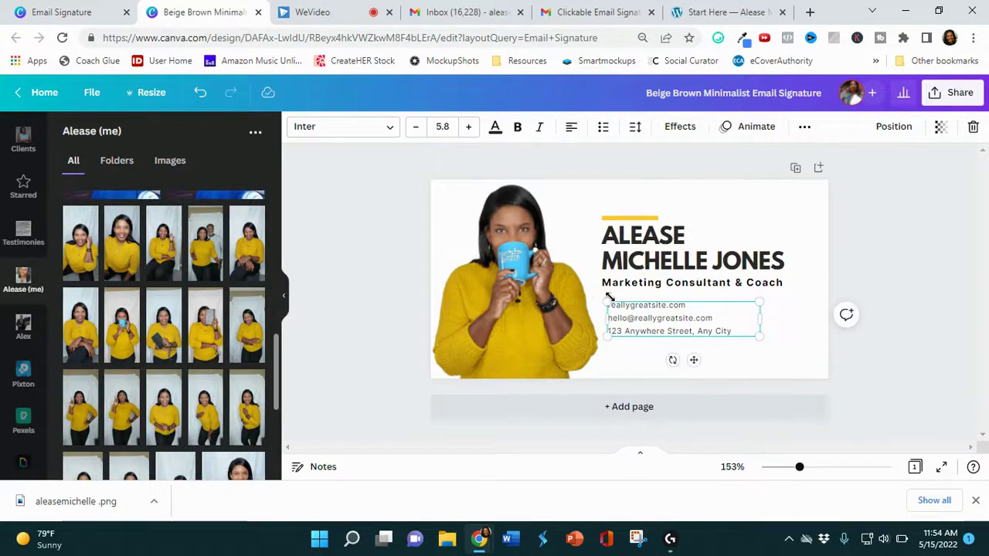
drag(735, 332, 591, 285)
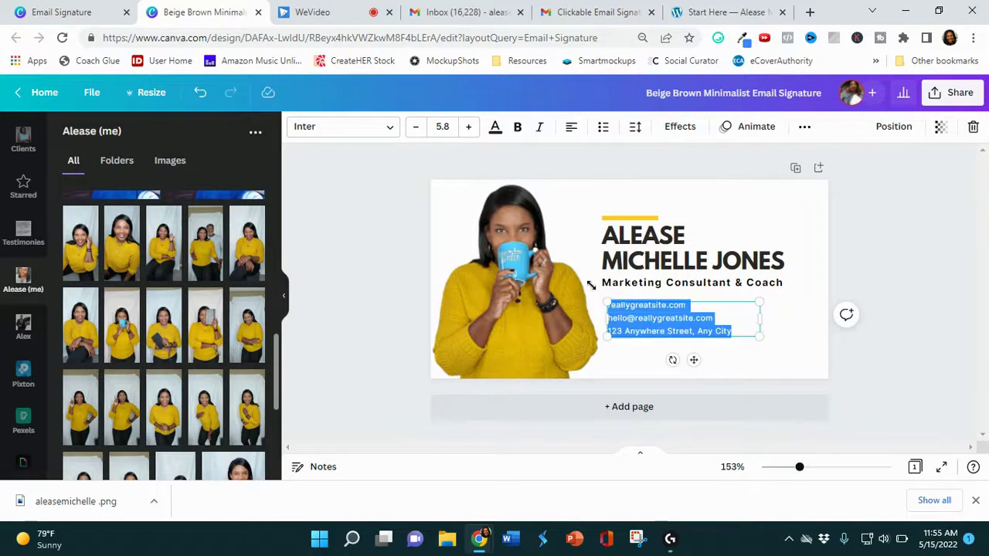
key(BackSpace)
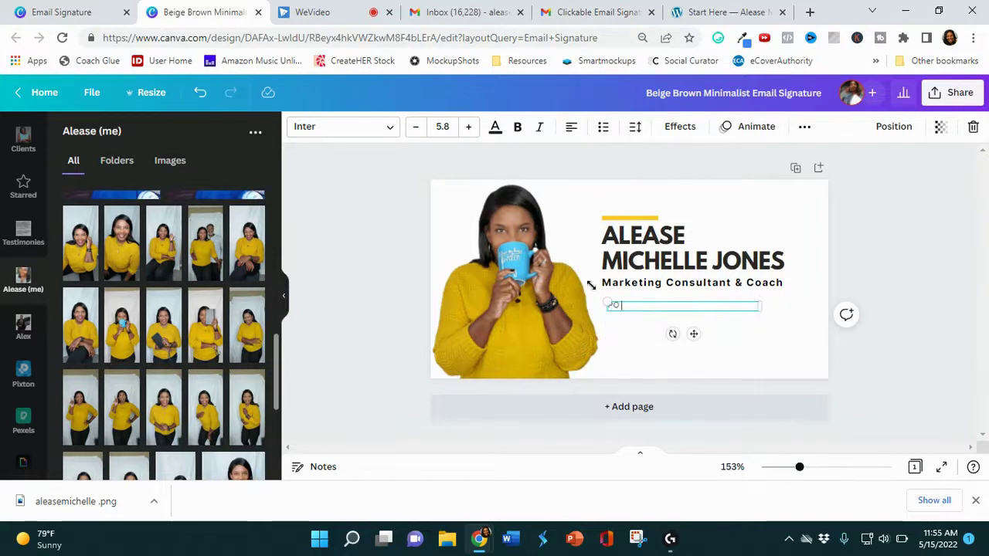
text(E)
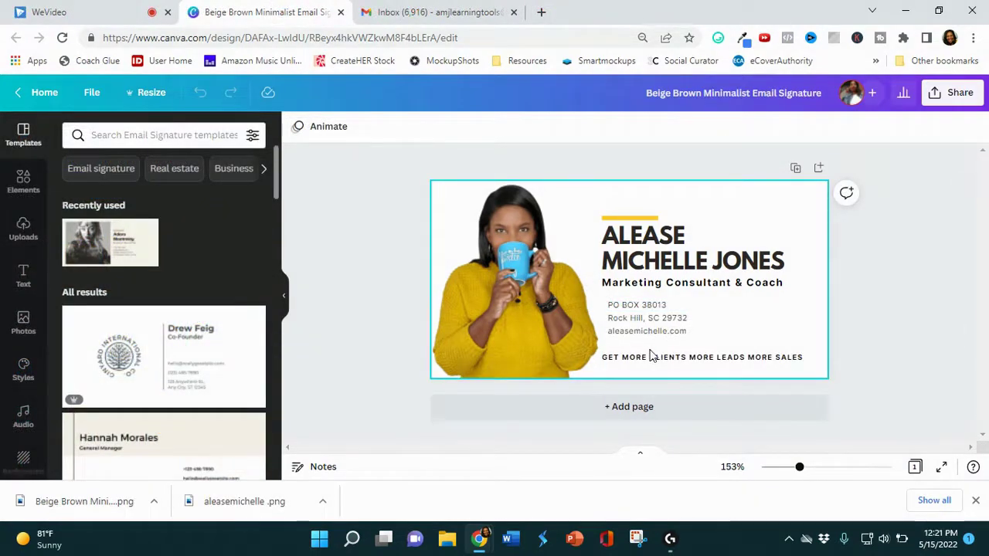
click(649, 317)
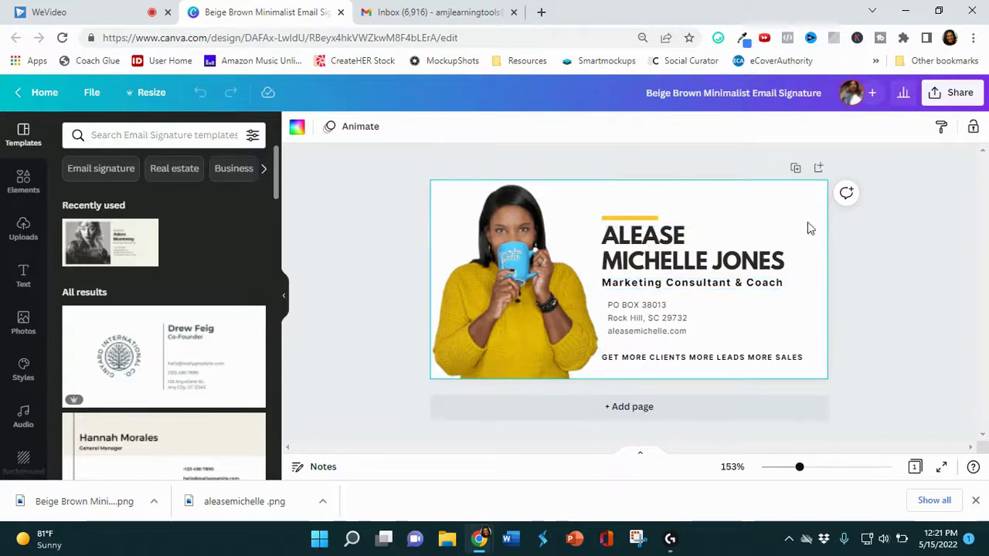
Step: Download the signature design from Share as a PNG with a transparent background
click(935, 94)
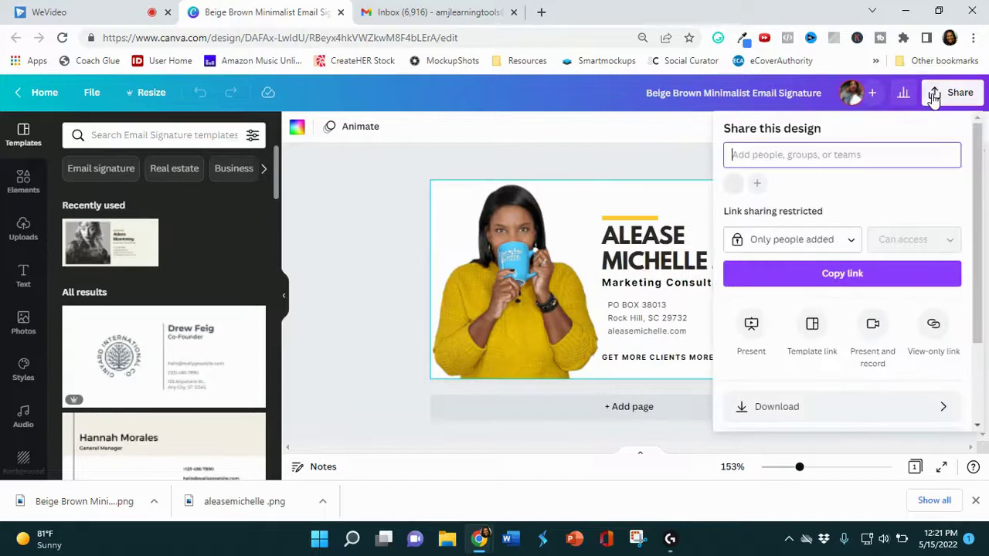
click(825, 409)
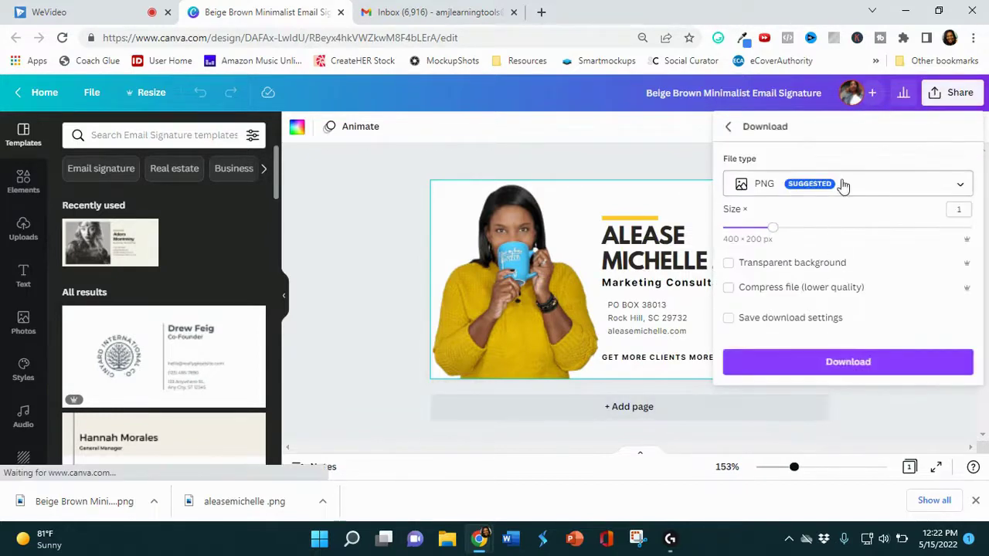
click(729, 264)
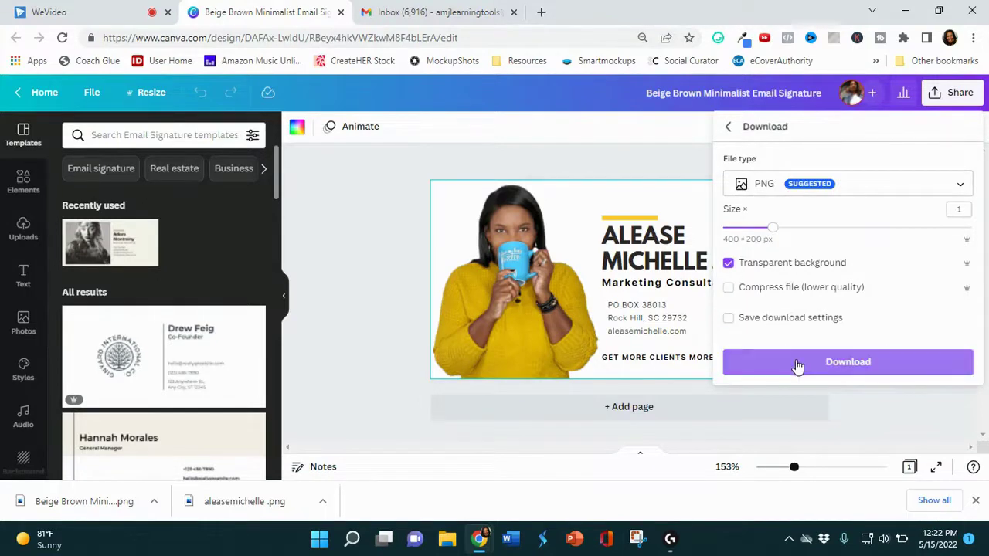
click(798, 364)
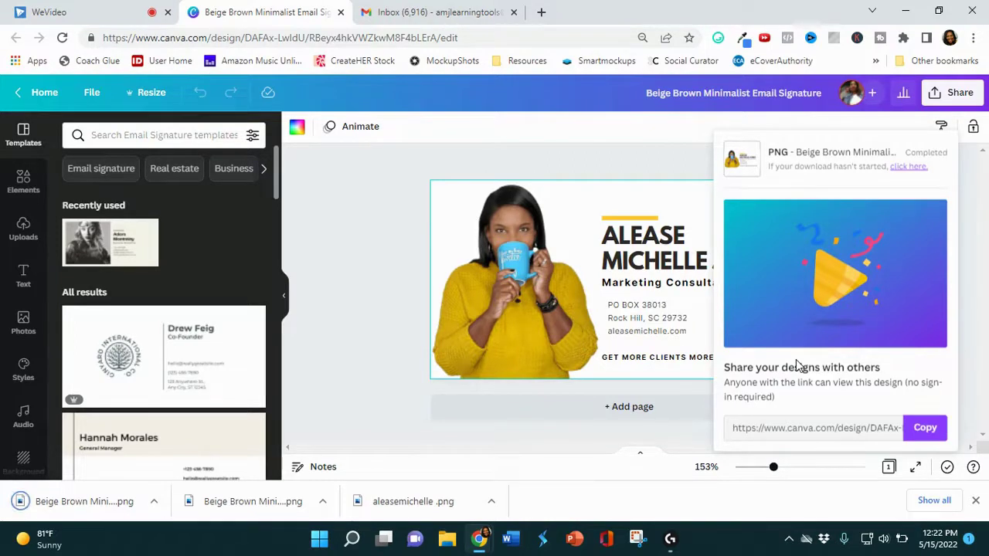
Step: Close the download panel, then open Gmail's See all settings page down to Signature
click(358, 297)
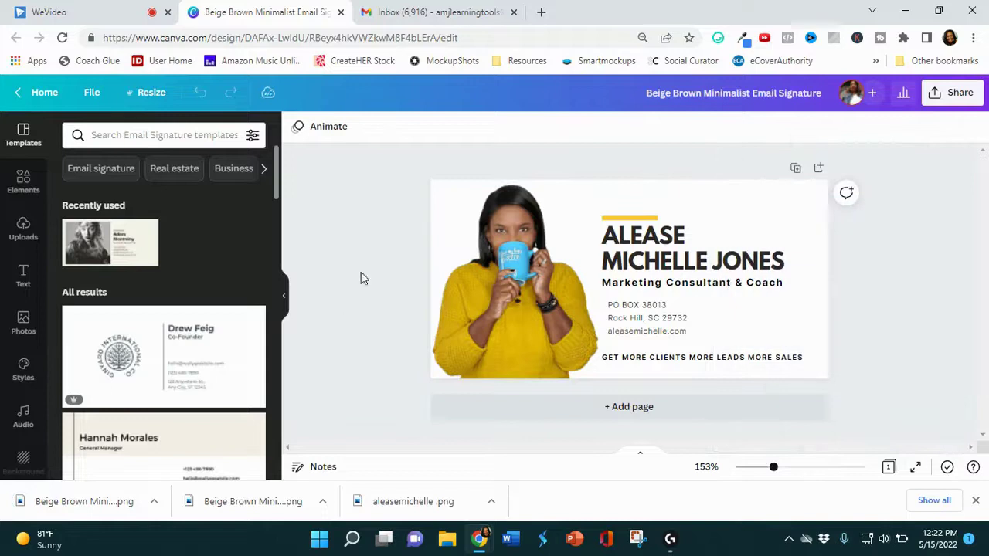
click(399, 17)
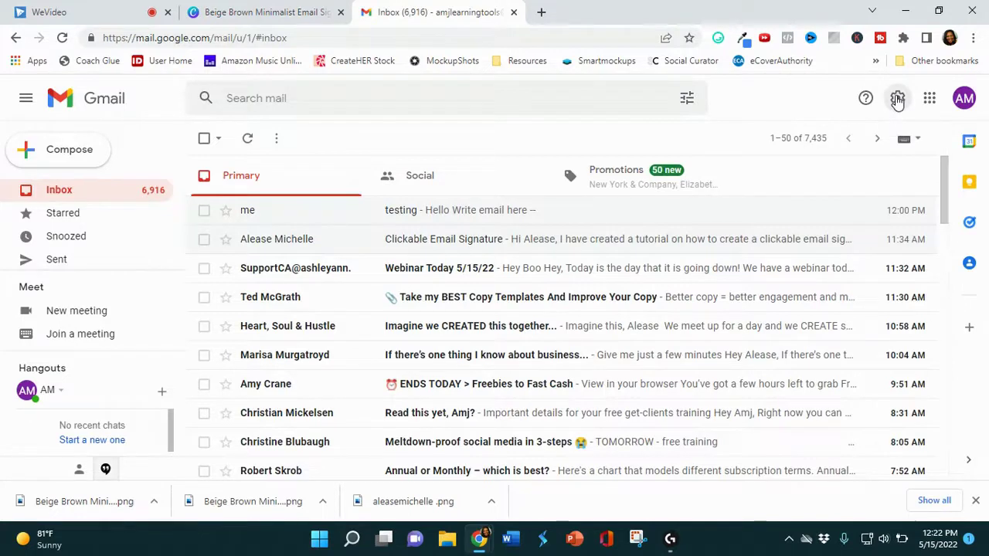
click(897, 100)
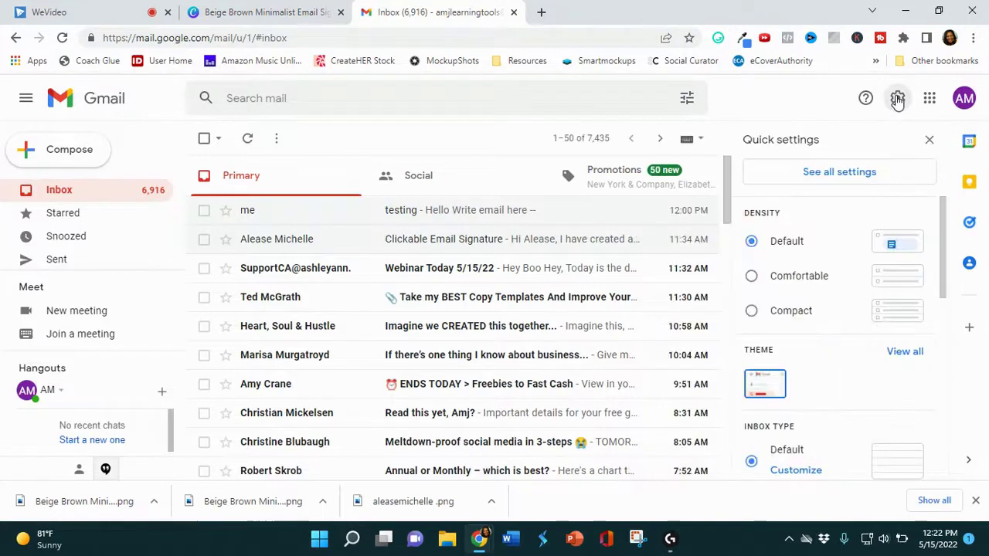
click(839, 173)
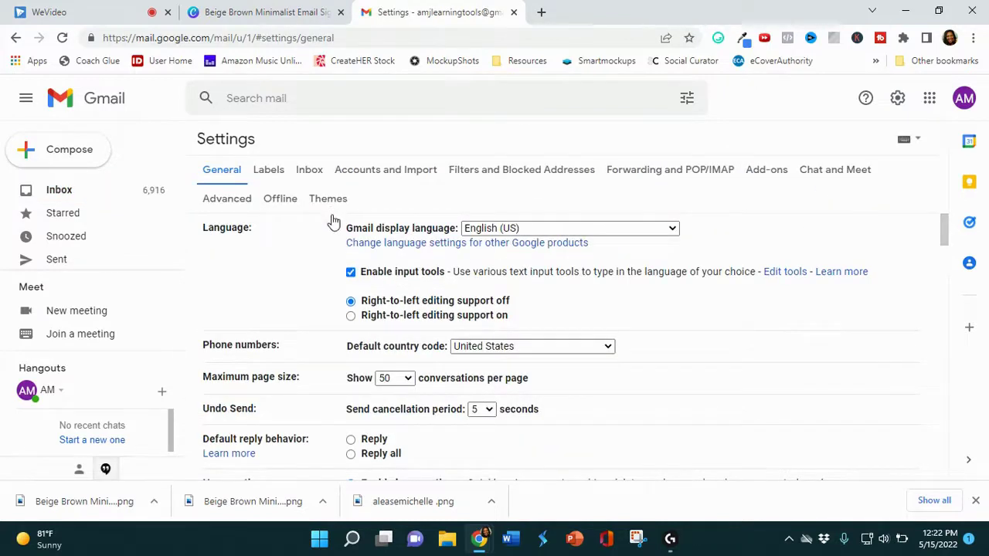
scroll(334, 213, down, 1)
scroll(335, 216, down, 2)
scroll(340, 235, down, 1)
scroll(340, 237, down, 1)
scroll(340, 237, down, 1)
scroll(340, 237, down, 1)
scroll(340, 237, down, 1)
scroll(340, 237, down, 2)
scroll(340, 237, down, 1)
scroll(340, 237, down, 1)
scroll(340, 237, down, 1)
scroll(339, 238, down, 1)
scroll(338, 238, down, 1)
scroll(338, 238, down, 1)
scroll(338, 238, down, 1)
scroll(340, 237, down, 2)
scroll(340, 236, down, 1)
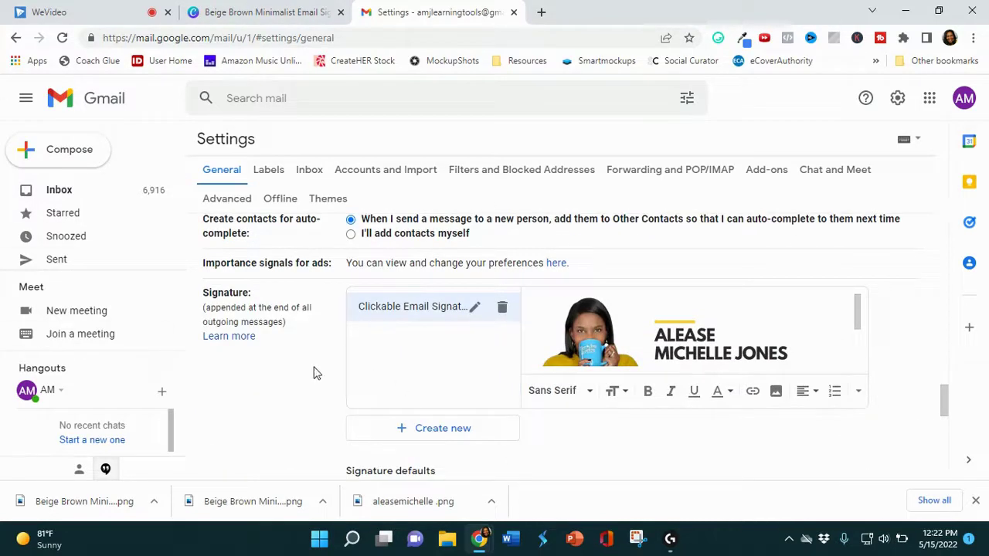
Step: Delete the old Clickable Email Signature and create a new one named 'clickable email signature'
click(502, 311)
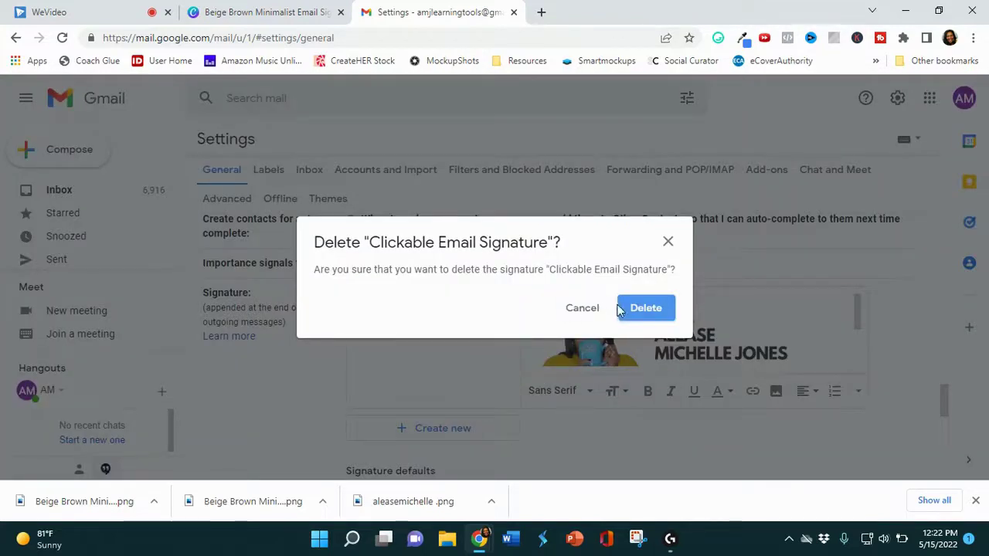
click(621, 311)
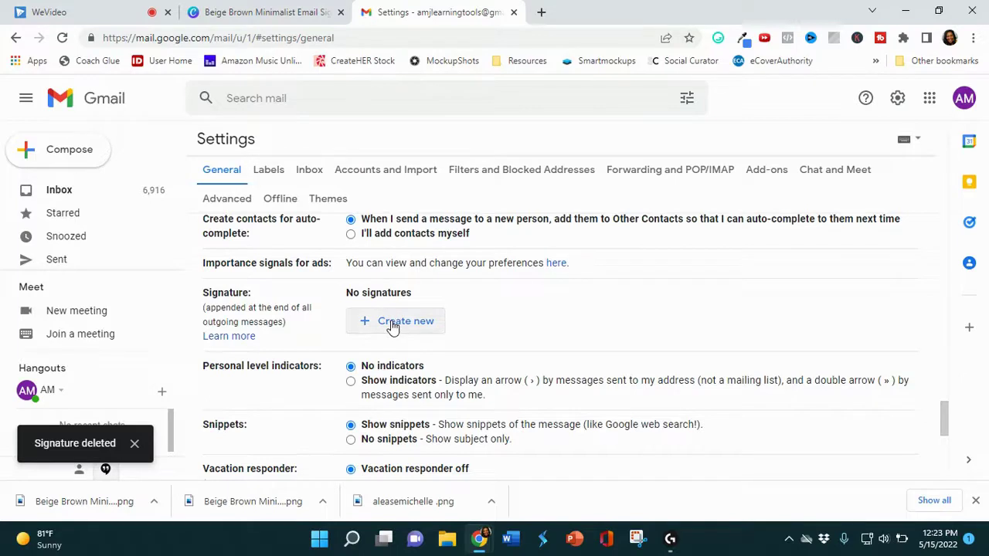
click(393, 325)
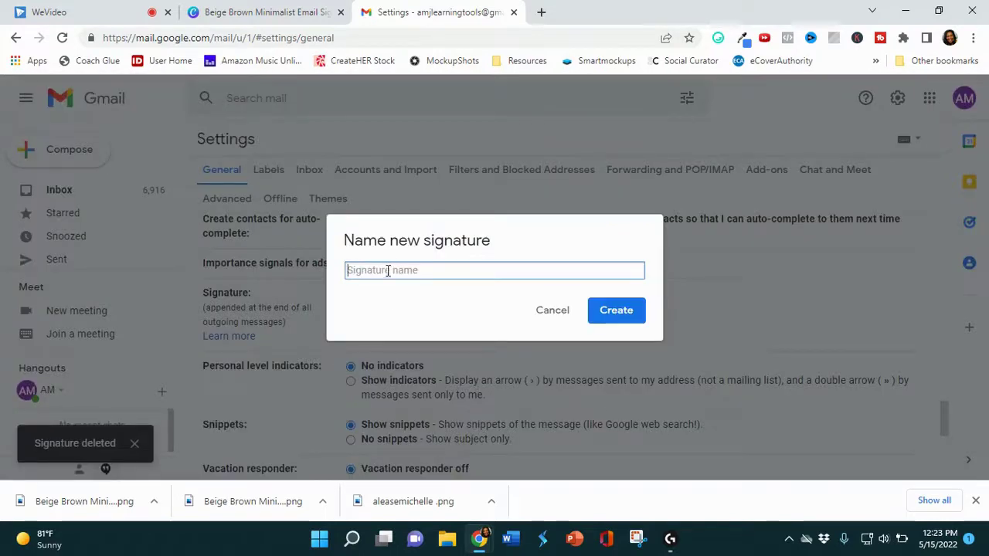
text(cleicka)
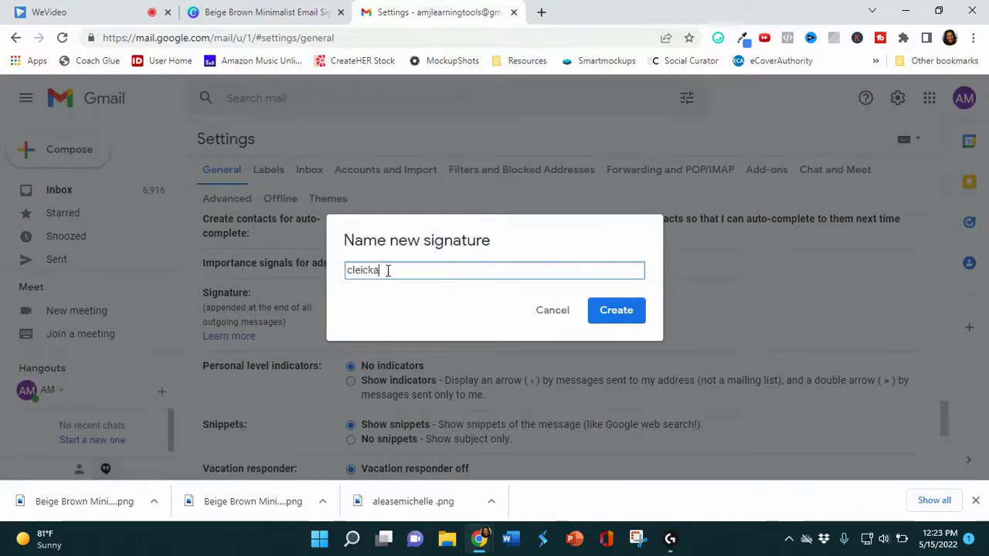
key(BackSpace)
text(ail signature)
click(615, 313)
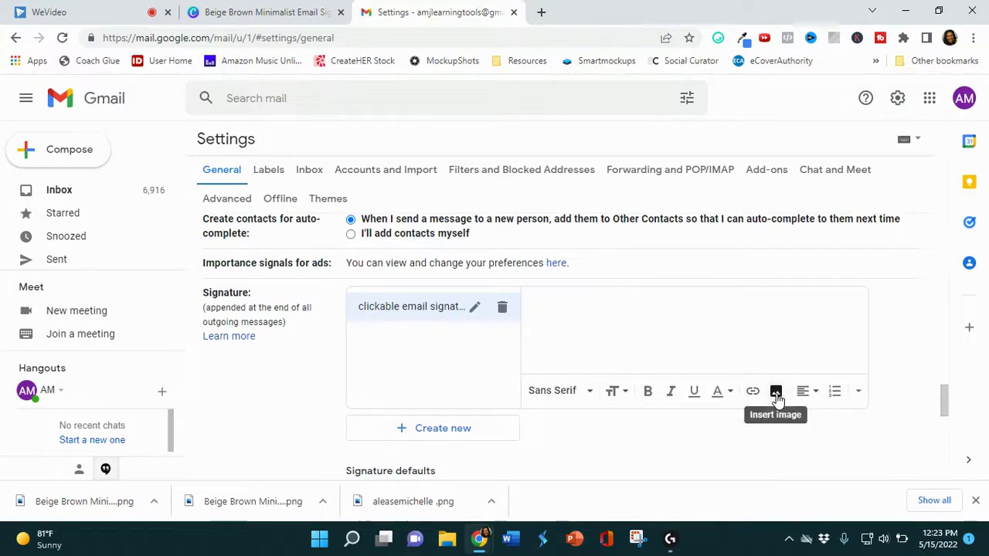
Step: Insert the Canva signature image from My Drive into the new signature and select it
click(776, 392)
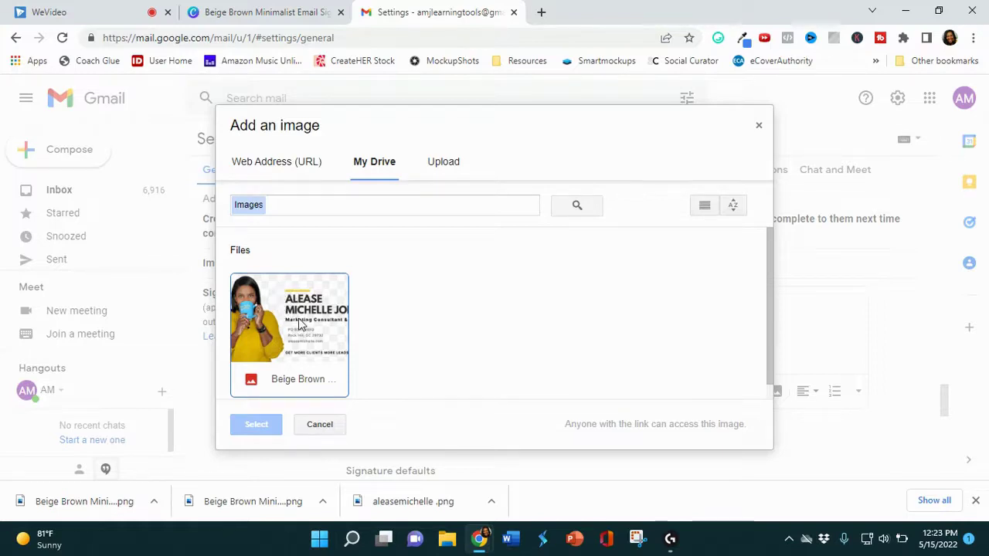
click(300, 324)
click(262, 425)
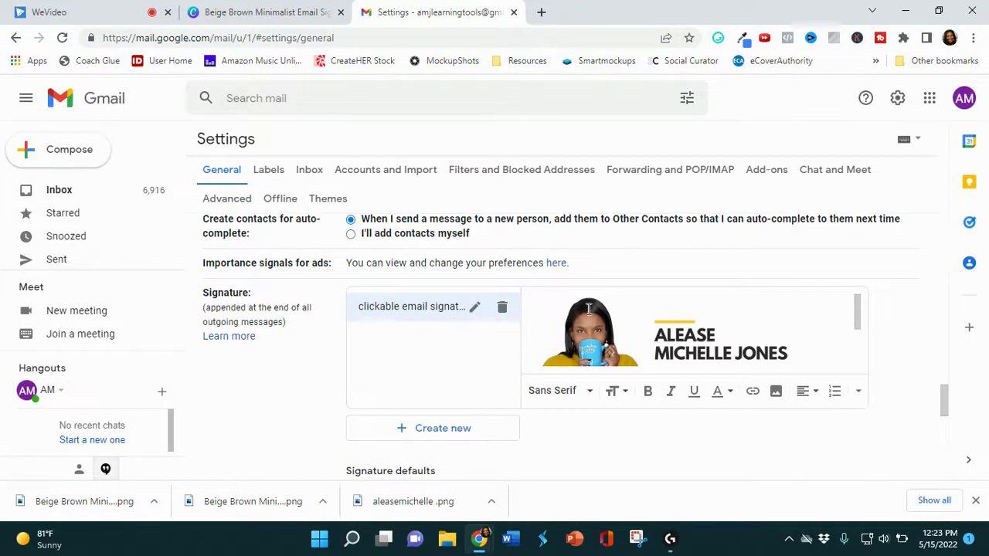
drag(761, 314, 618, 340)
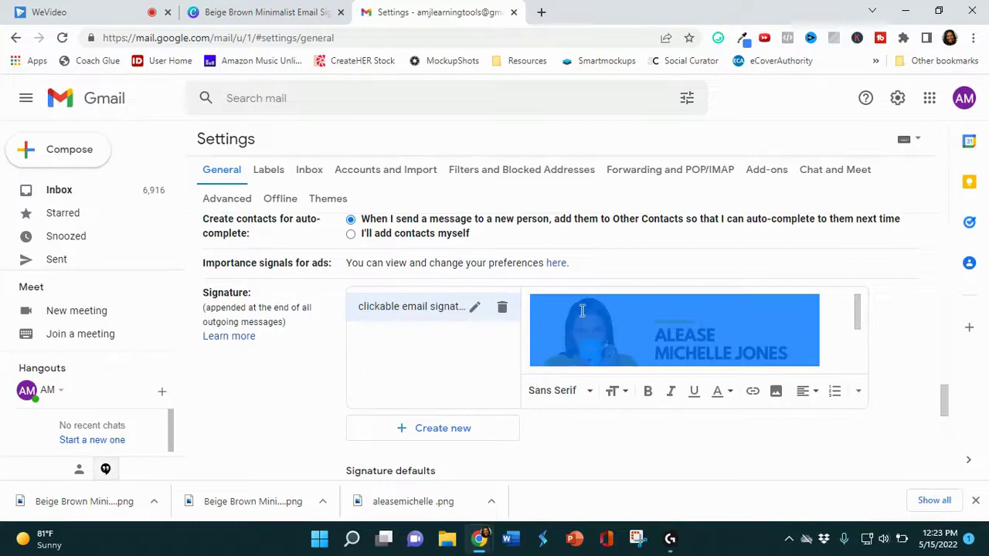
click(751, 393)
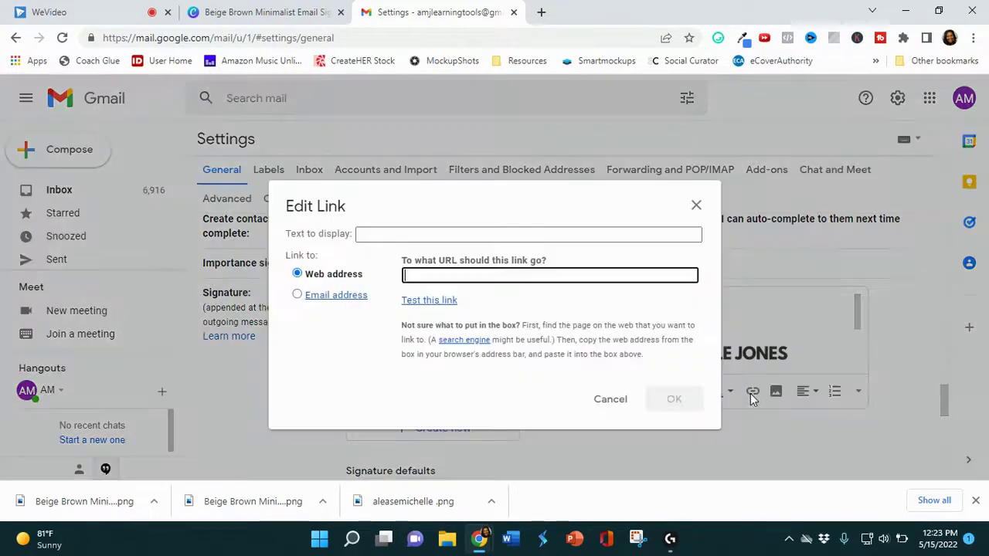
right_click(450, 278)
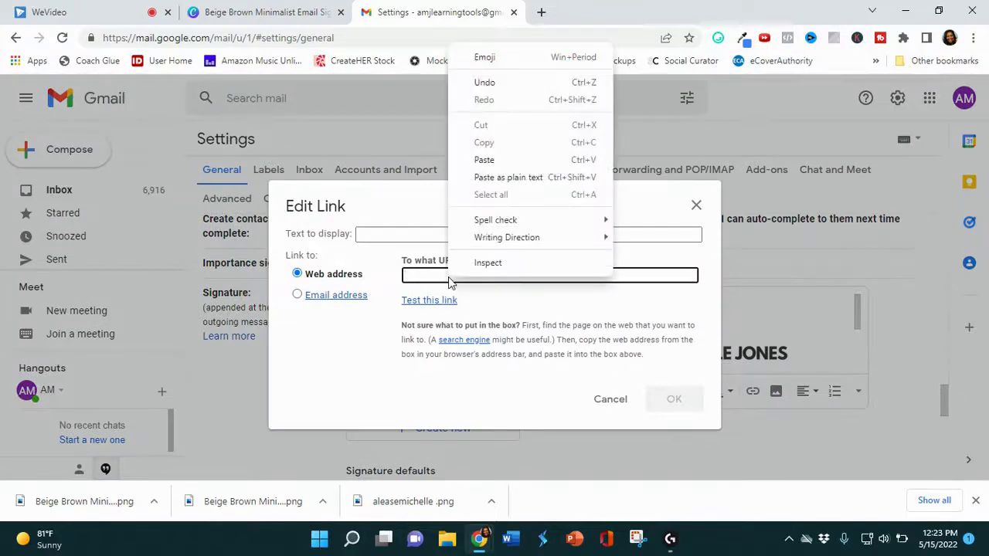
click(484, 160)
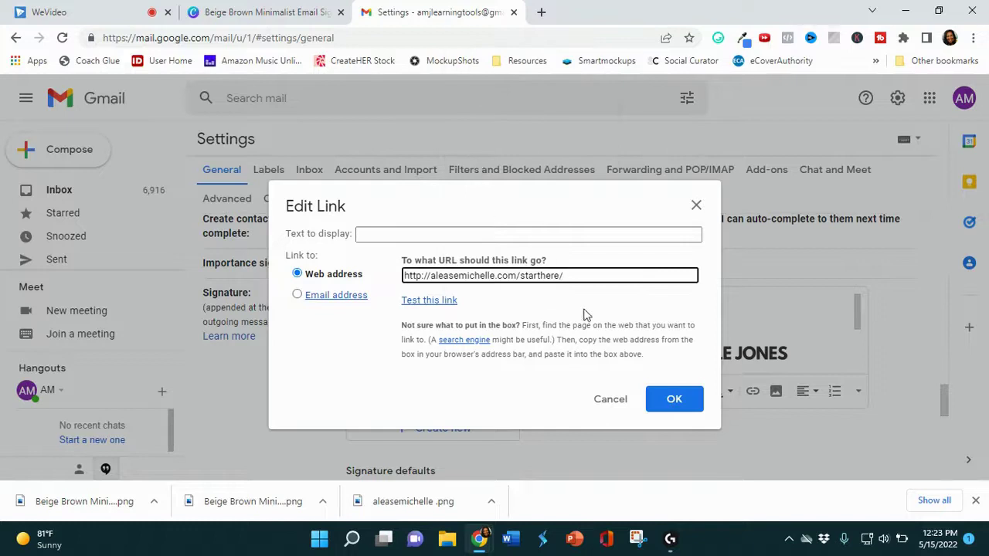
click(672, 406)
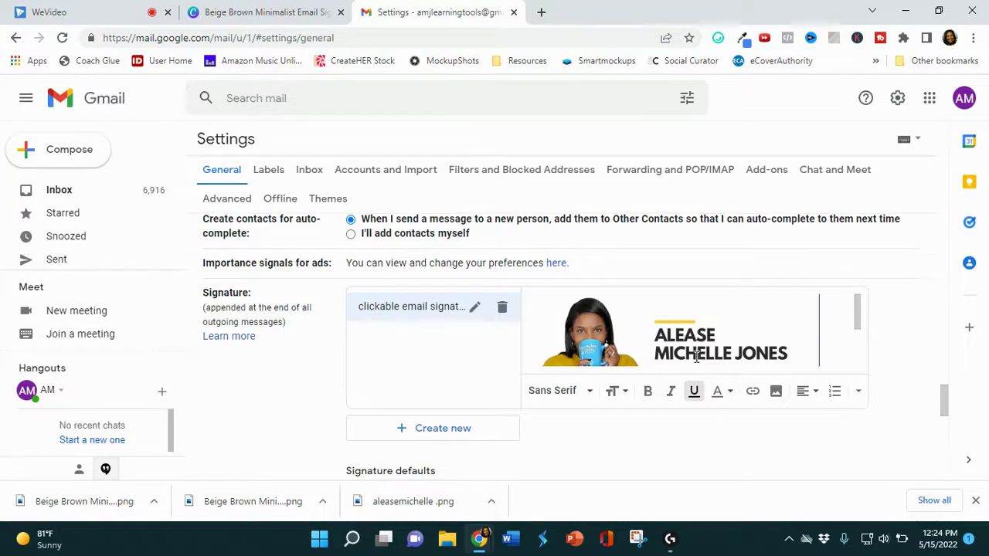
Step: Set 'clickable email signature' as default for new emails and replies, then save changes
scroll(696, 357, down, 2)
scroll(696, 357, down, 2)
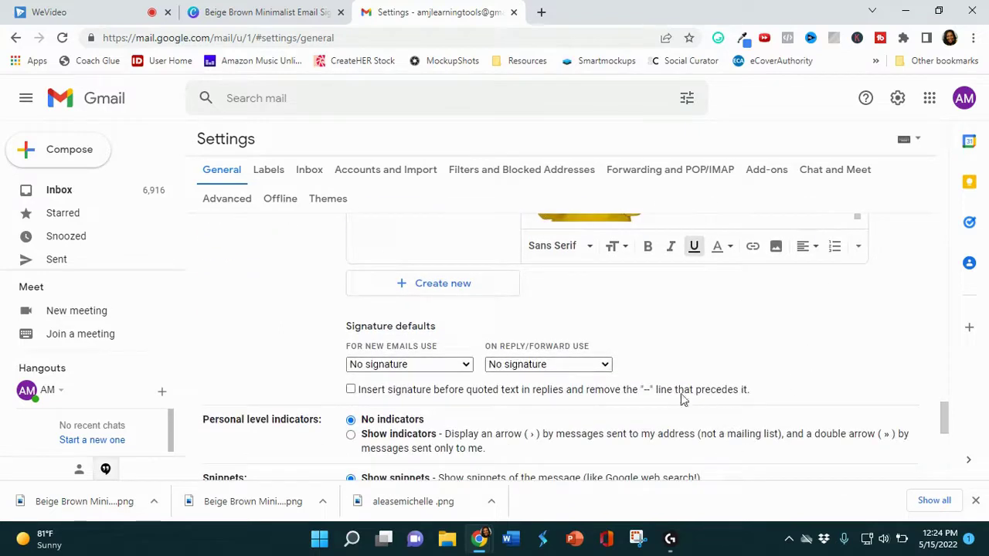
click(466, 367)
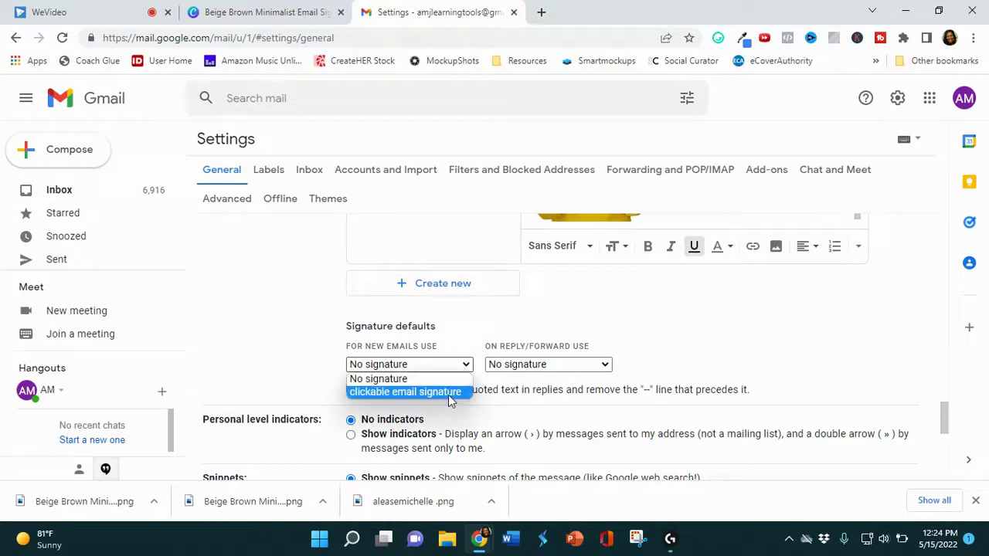
click(452, 399)
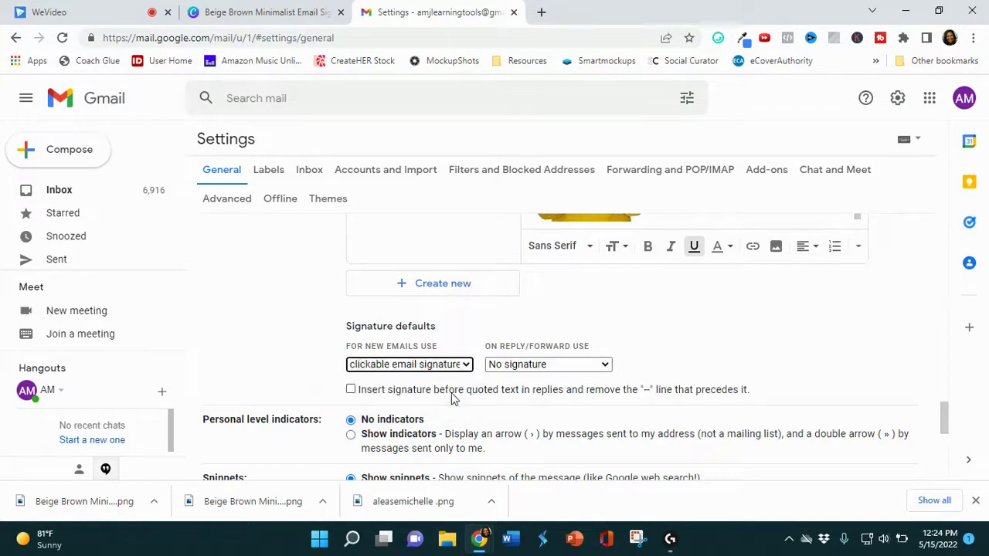
click(571, 368)
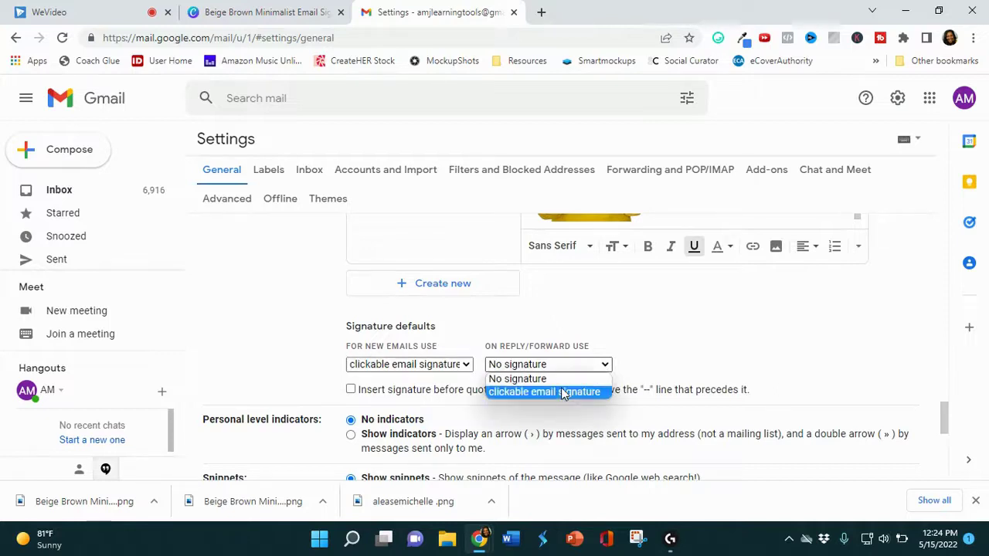
click(563, 391)
scroll(663, 348, down, 2)
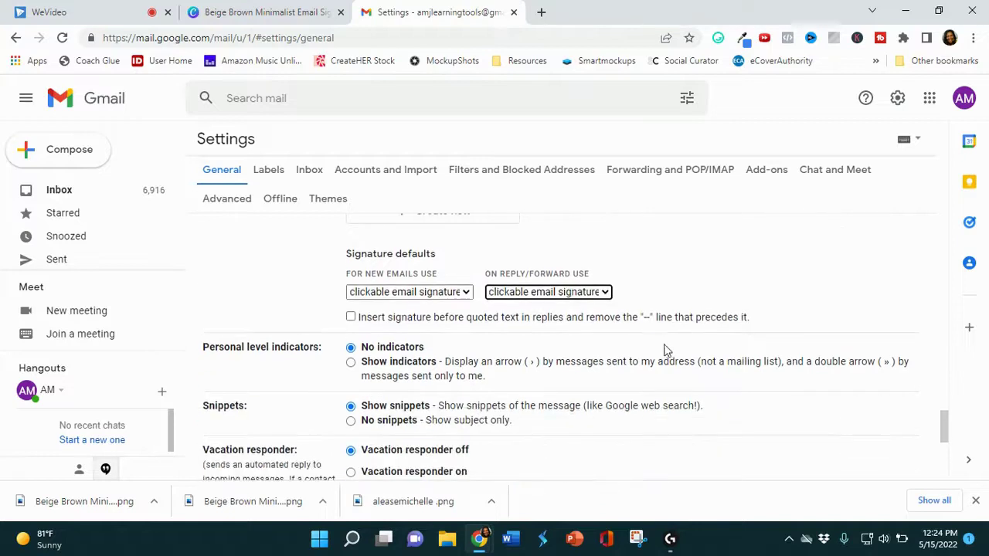
scroll(660, 351, down, 1)
scroll(658, 354, down, 2)
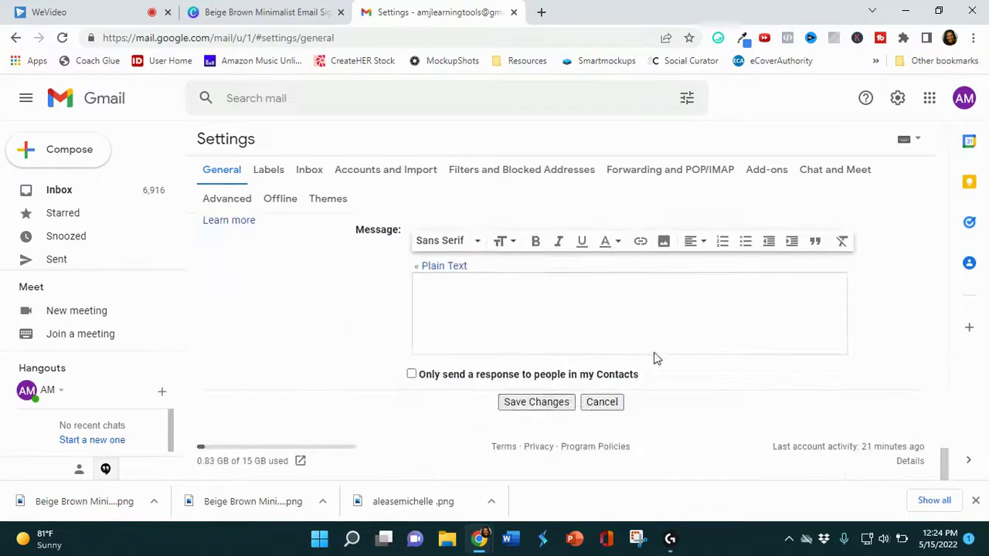
click(540, 405)
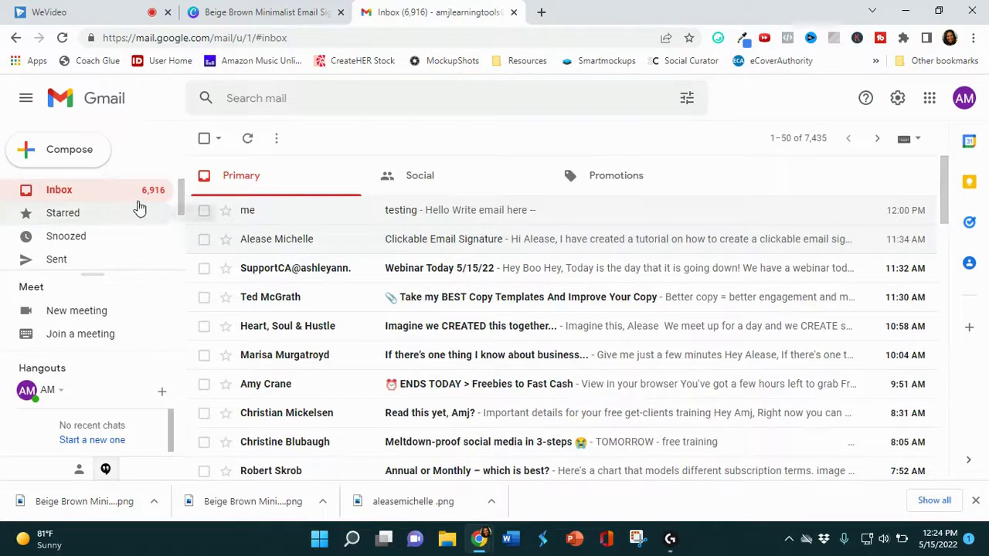
Step: Open the testing email and follow its signature image link to the Start Here page
click(399, 214)
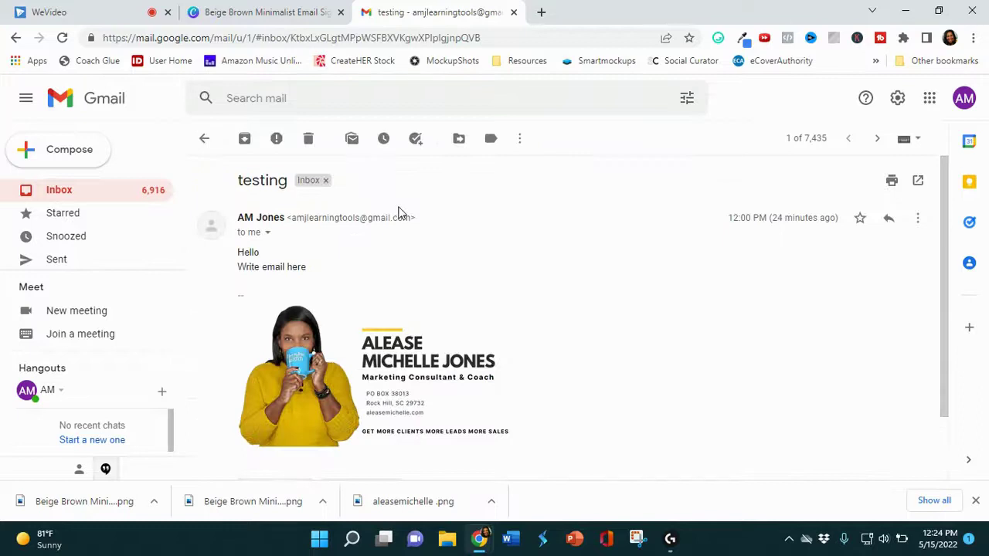
scroll(483, 266, down, 2)
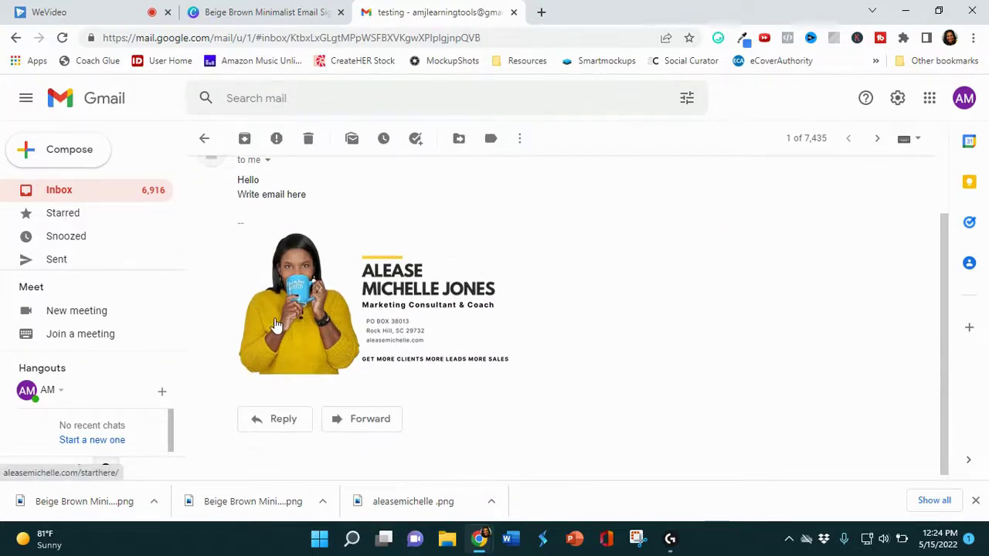
scroll(280, 315, up, 2)
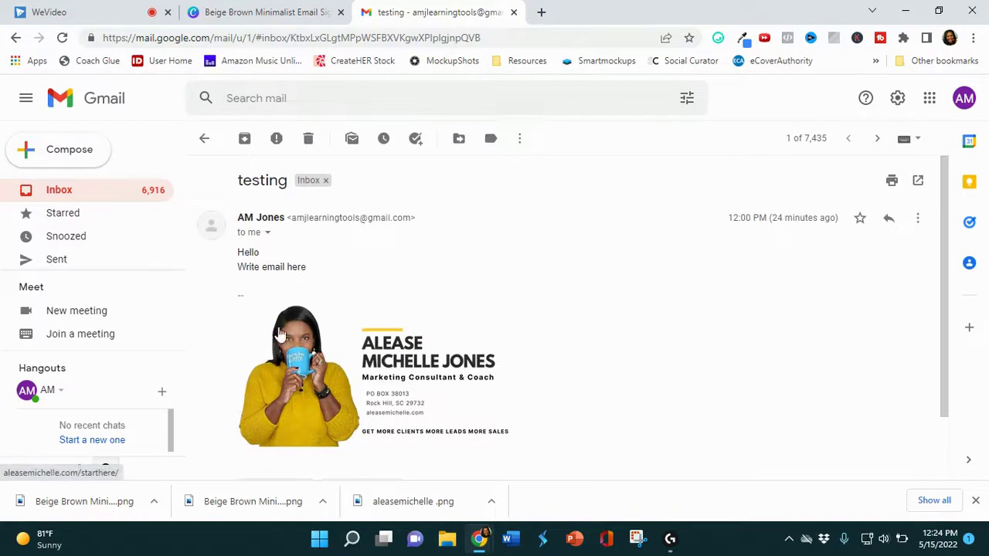
scroll(309, 352, down, 2)
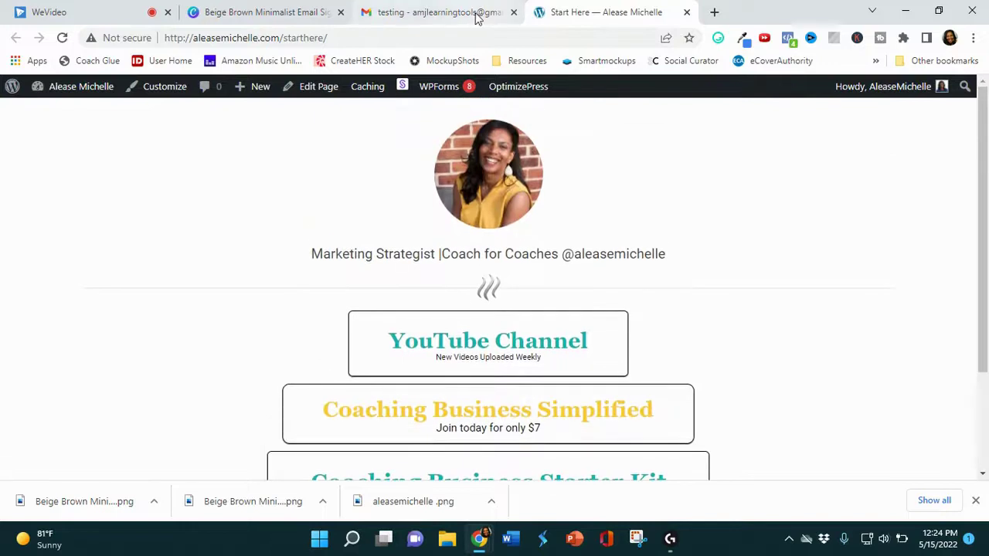
click(475, 15)
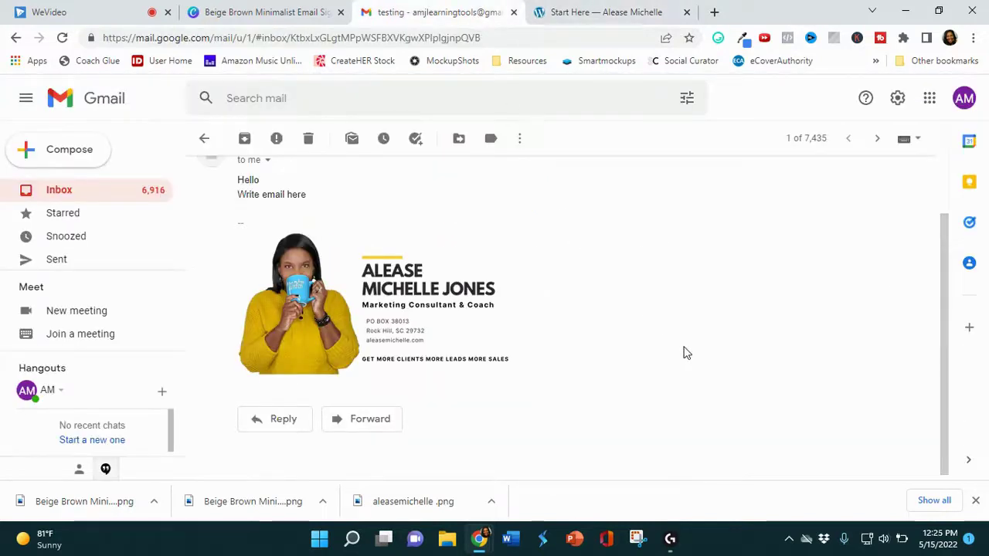